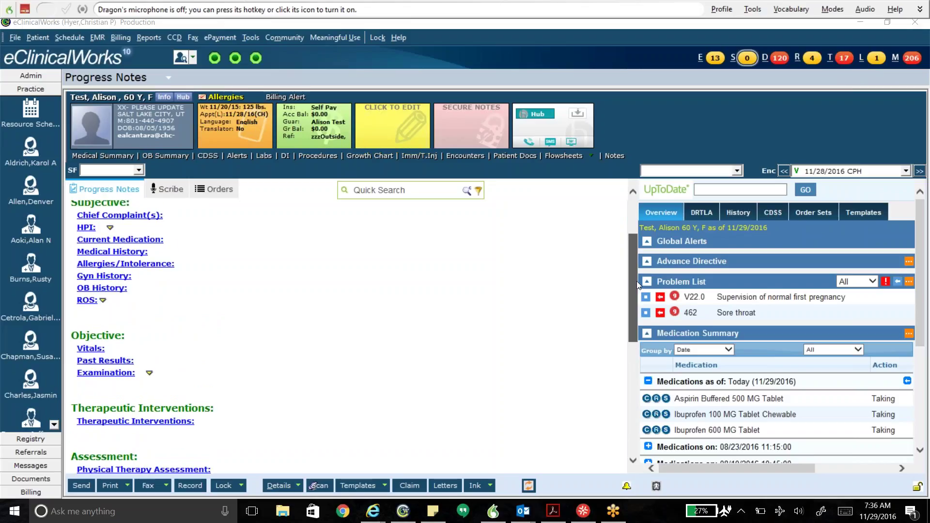
Step: Open the progress note's Assessment section and list the diagnoses from the patient's problem list
left_click_drag(637, 281, 633, 271)
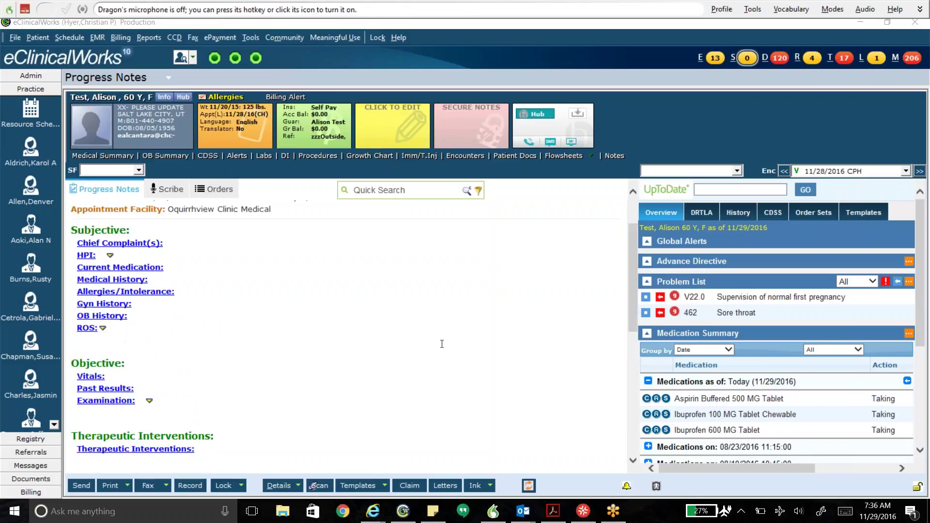
scroll(443, 346, "up", 3)
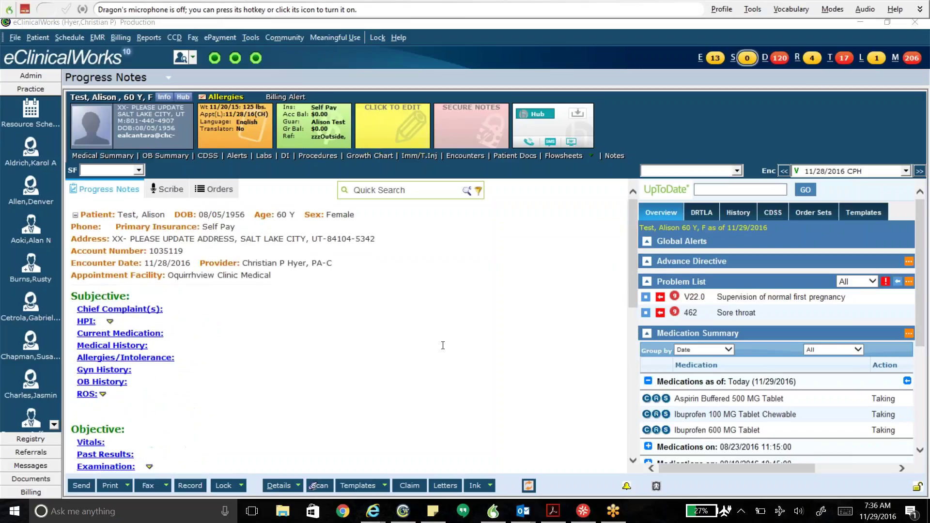
scroll(443, 346, "down", 10)
scroll(229, 284, "up", 8)
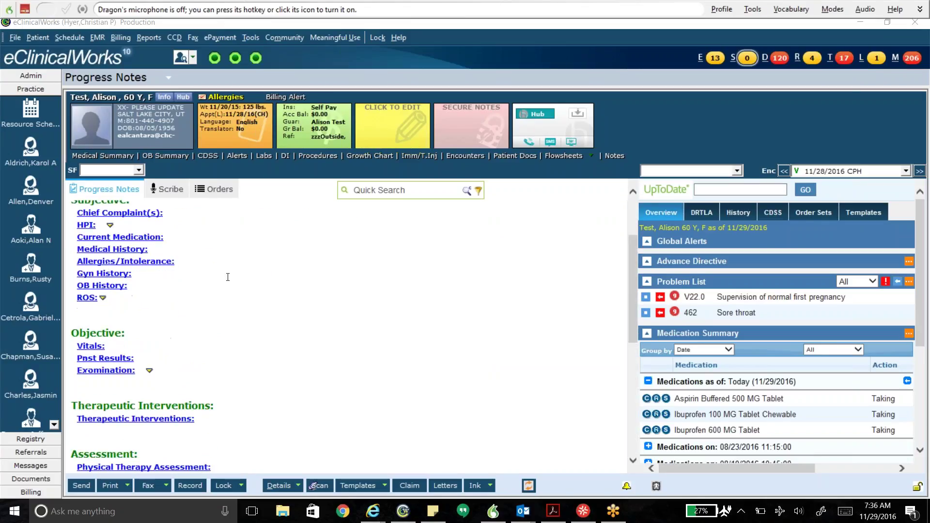
scroll(112, 423, "down", 6)
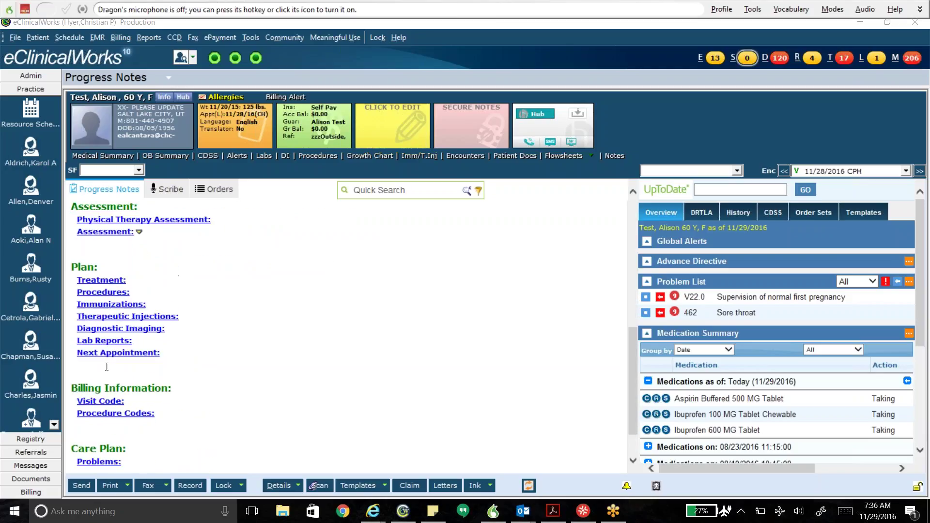
left_click(108, 233)
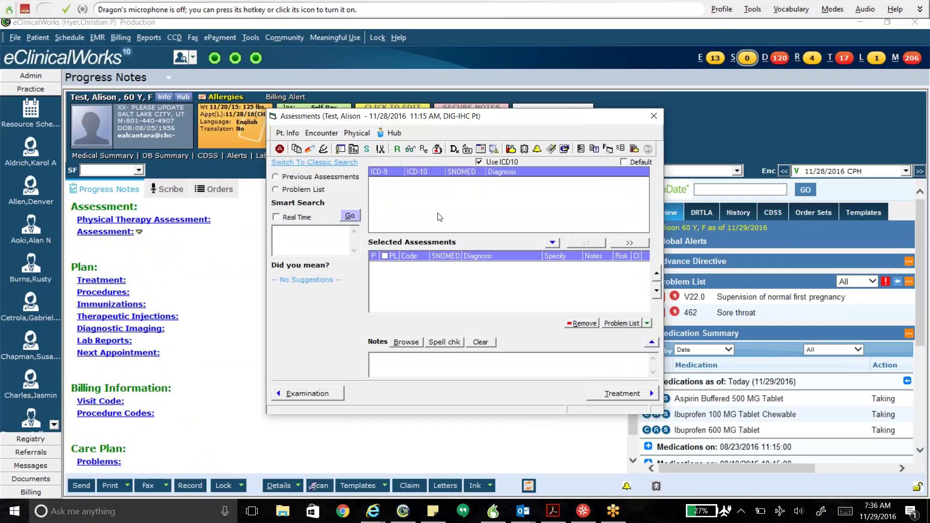
left_click(299, 190)
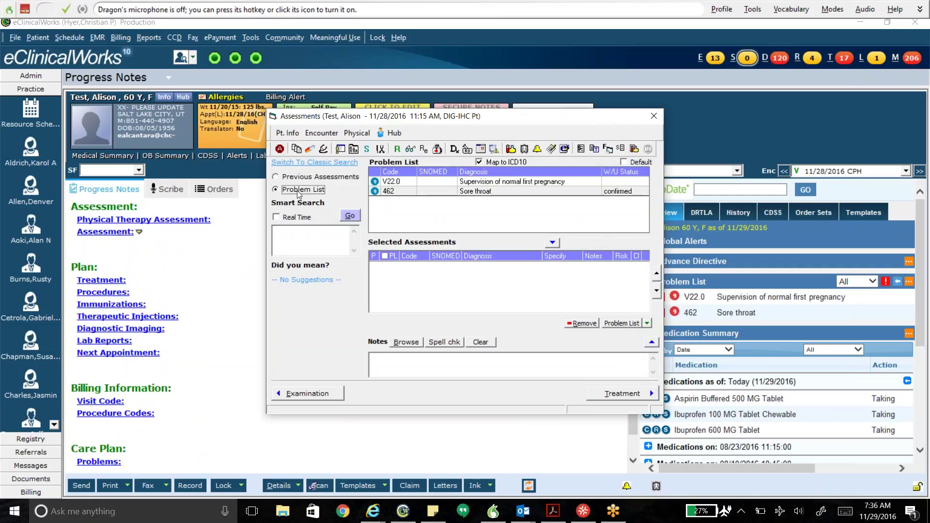
Step: Add the Sore throat problem as an assessment mapped to ICD-10 code J02.8, acute pharyngitis due to other specified organisms
left_click(484, 191)
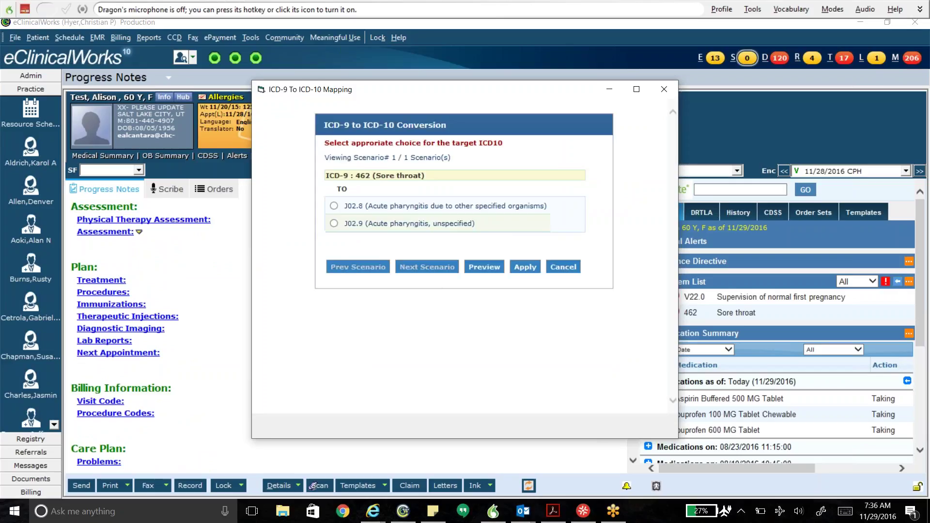
left_click(334, 206)
left_click(524, 269)
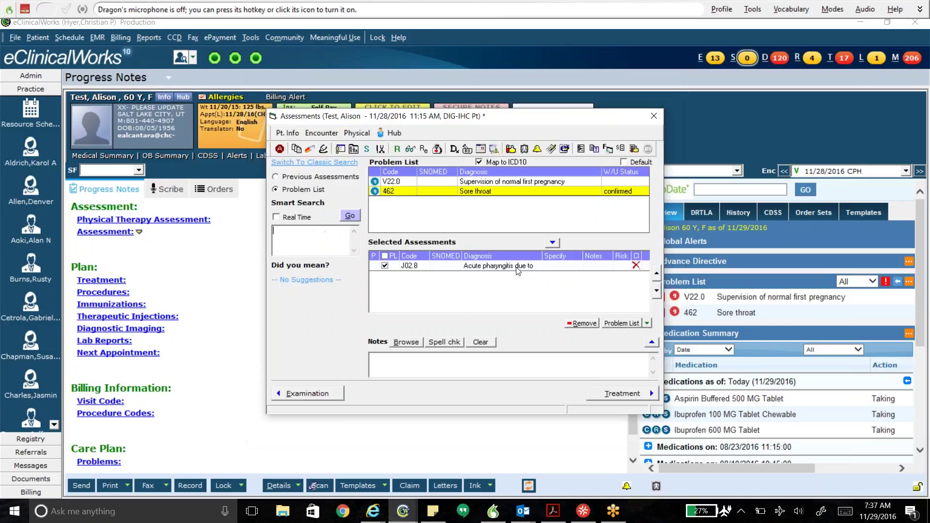
Step: Go to the treatment for the acute pharyngitis assessment and start a new prescription without formulary
left_click(470, 149)
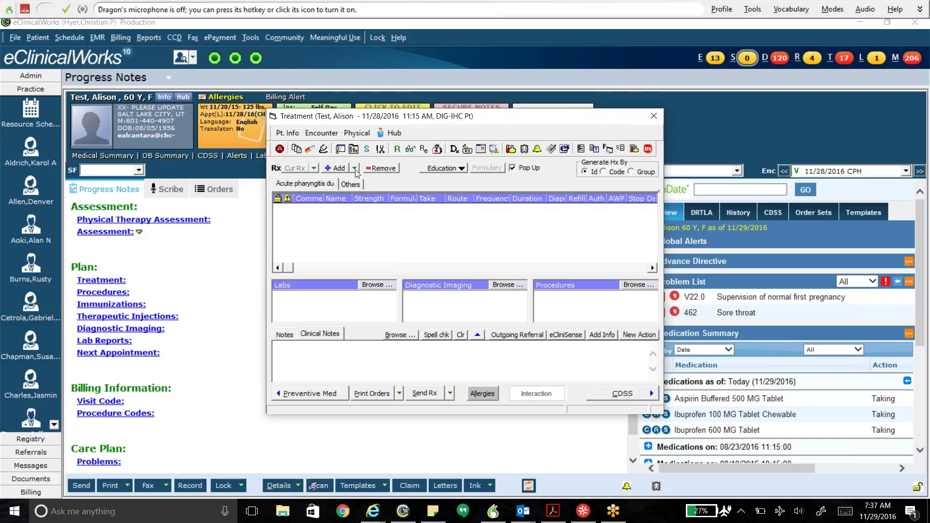
left_click(356, 169)
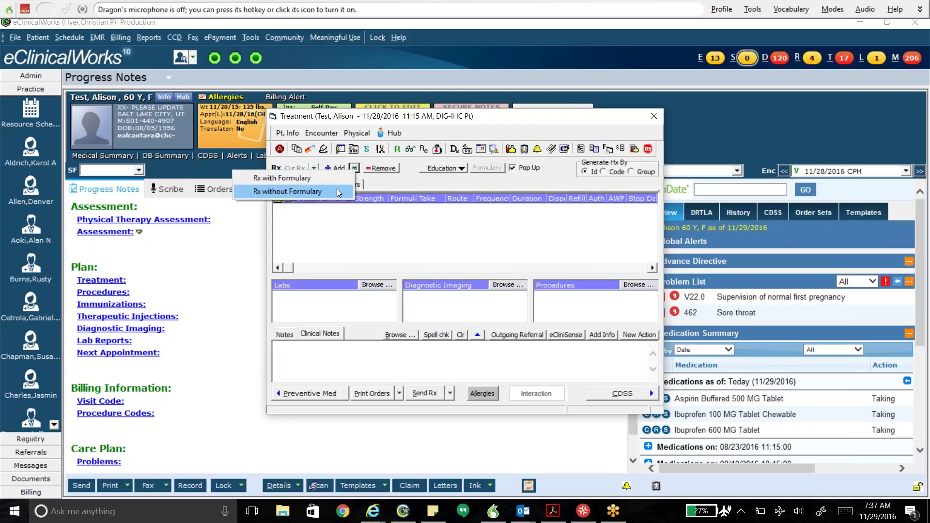
left_click(338, 193)
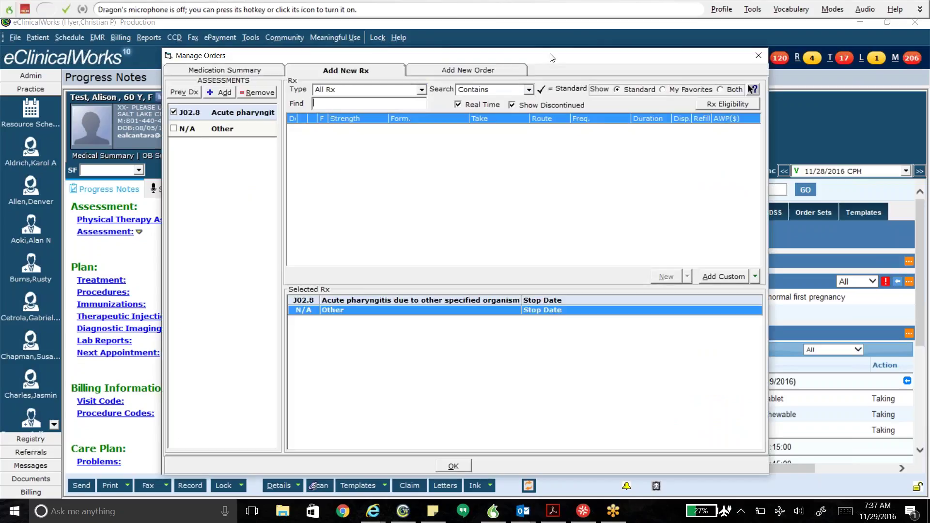
left_click_drag(552, 58, 488, 60)
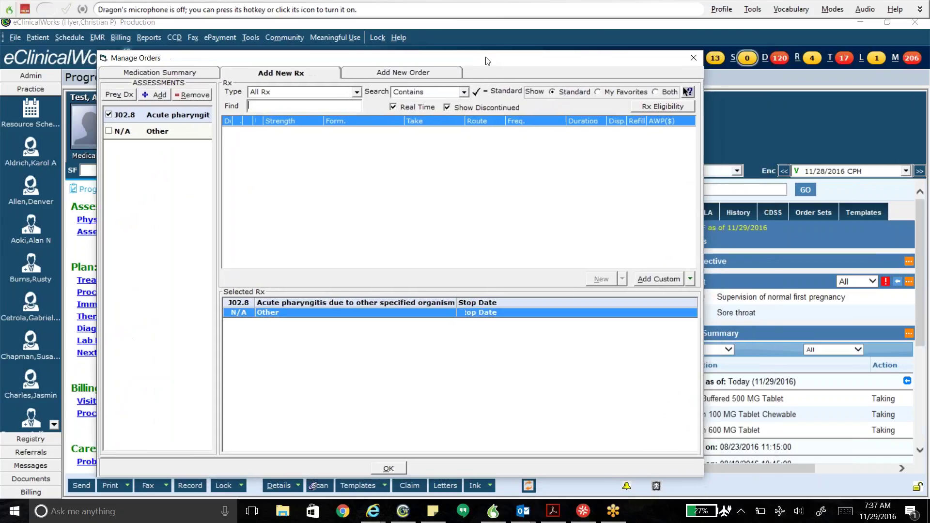
Step: Switch the medication source between My Favorites and Standard, and close the order window
left_click(598, 92)
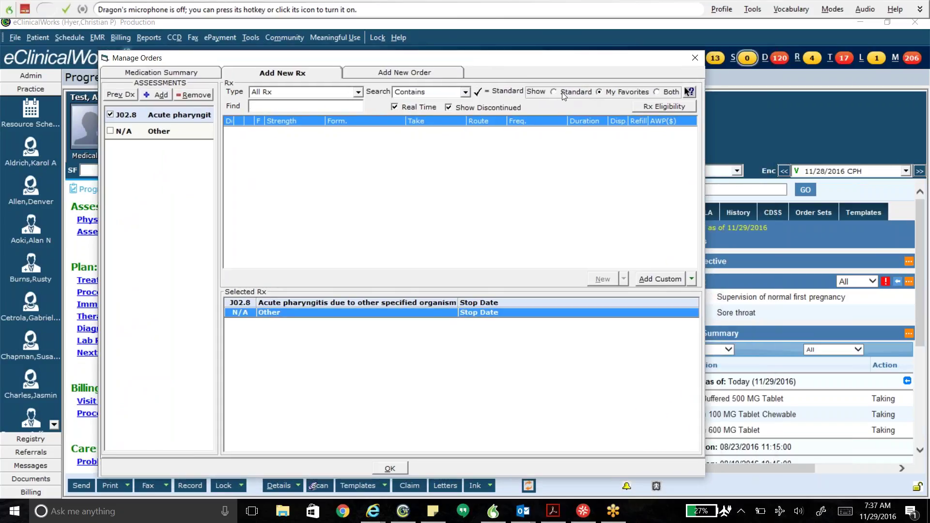
left_click(567, 95)
left_click(621, 94)
left_click(694, 58)
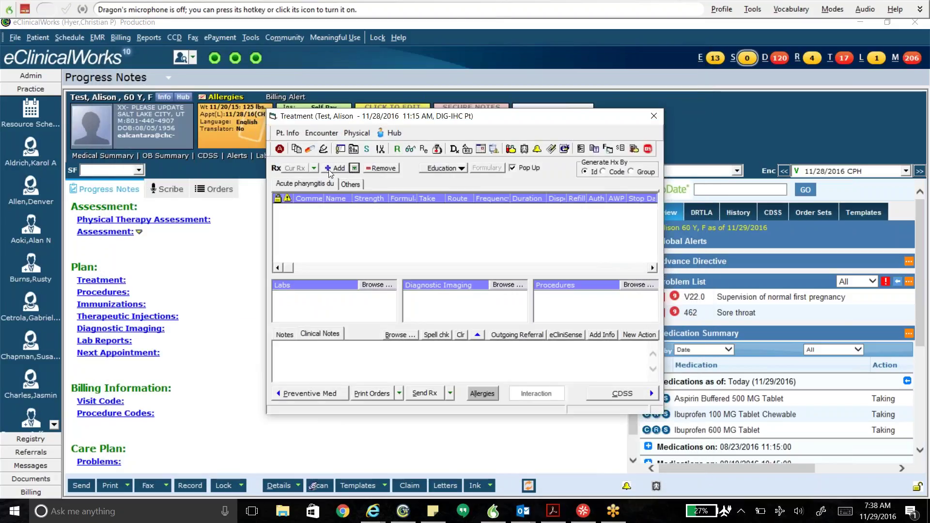
left_click(335, 168)
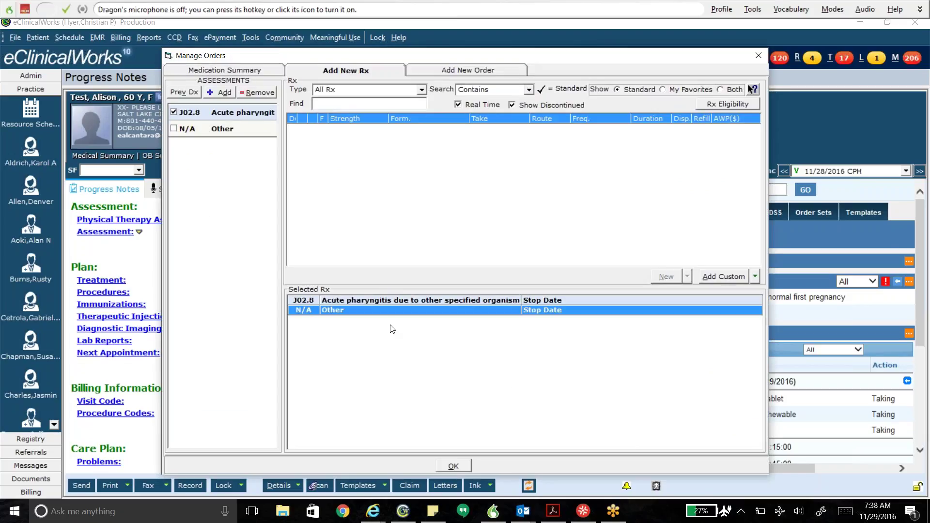
left_click(455, 470)
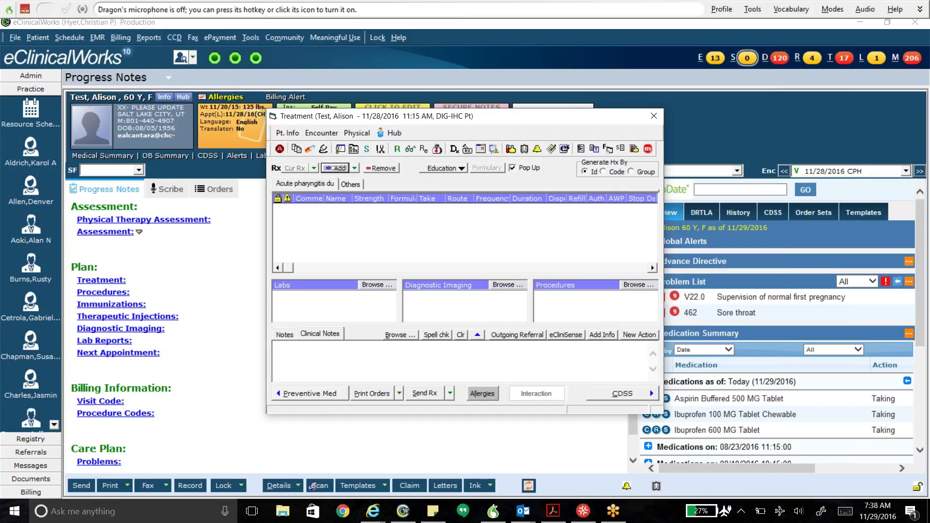
left_click(355, 170)
left_click(341, 193)
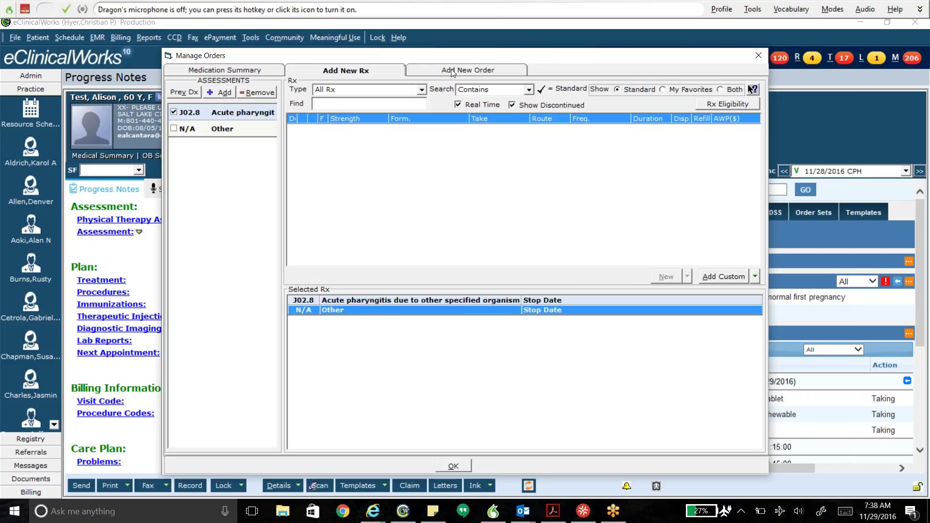
left_click_drag(498, 59, 464, 48)
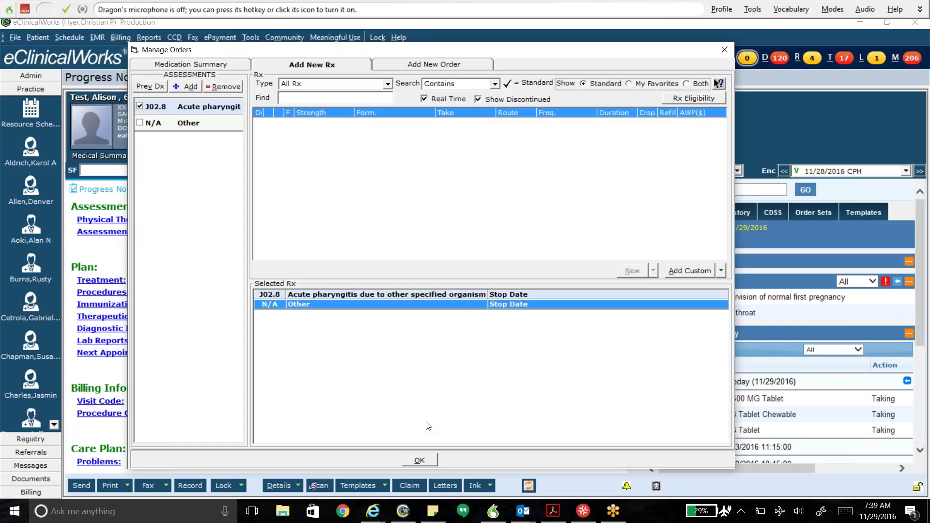
left_click(419, 460)
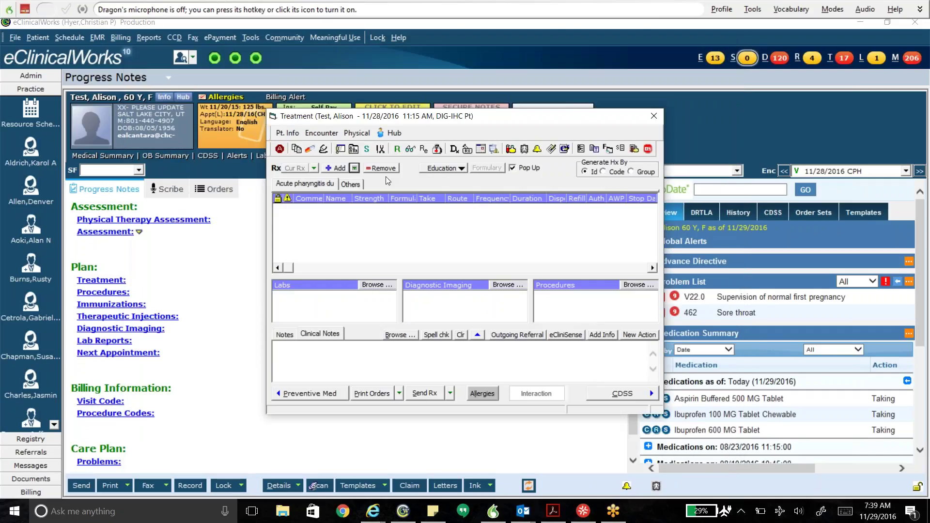
Step: Start a prescription without formulary again, look at the new lab order list and return to the new prescription entry
left_click(355, 168)
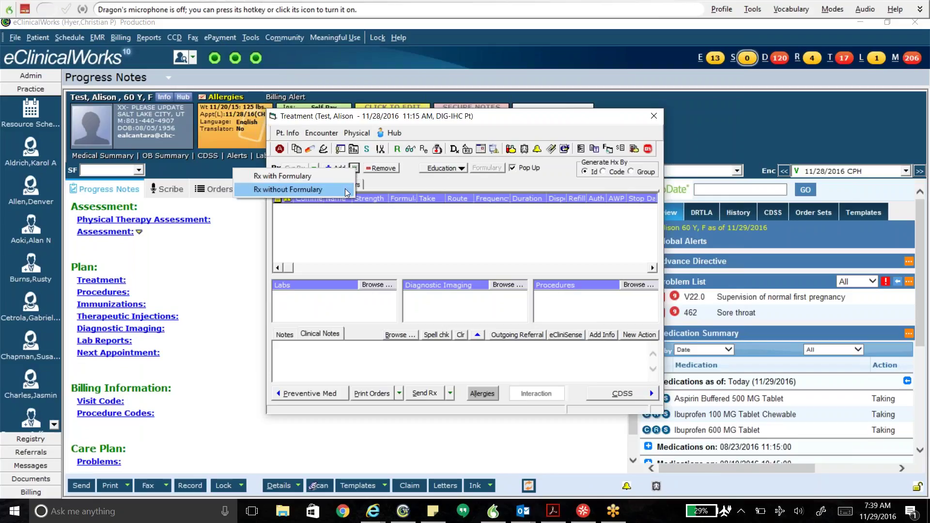
left_click(345, 188)
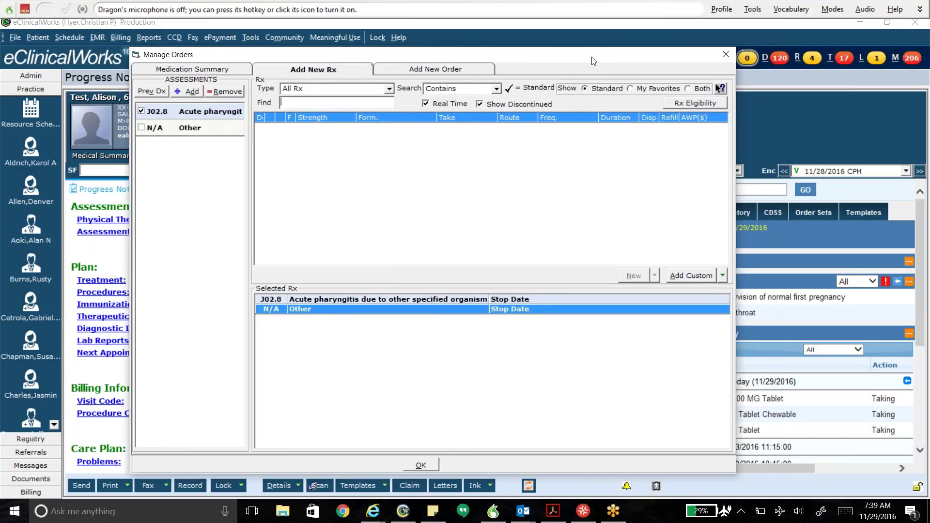
left_click(468, 73)
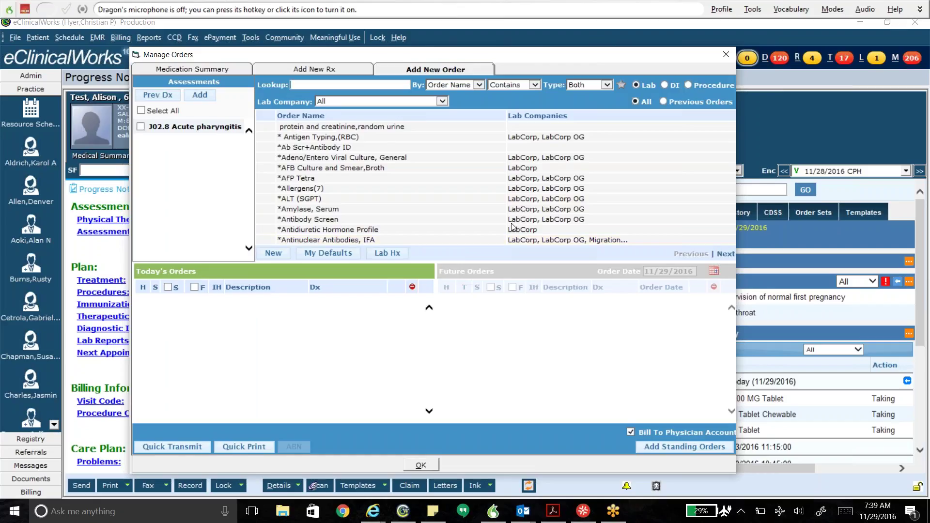
left_click(339, 69)
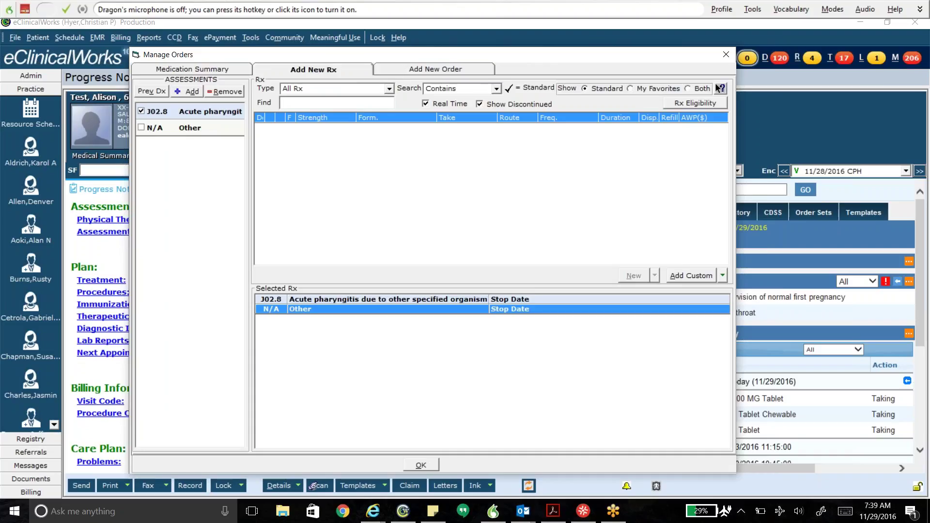
left_click(401, 70)
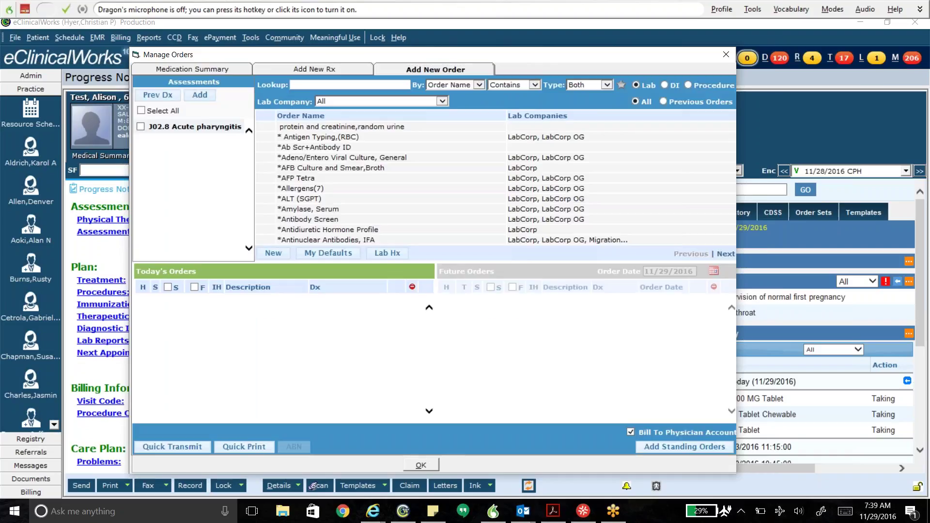
left_click(351, 68)
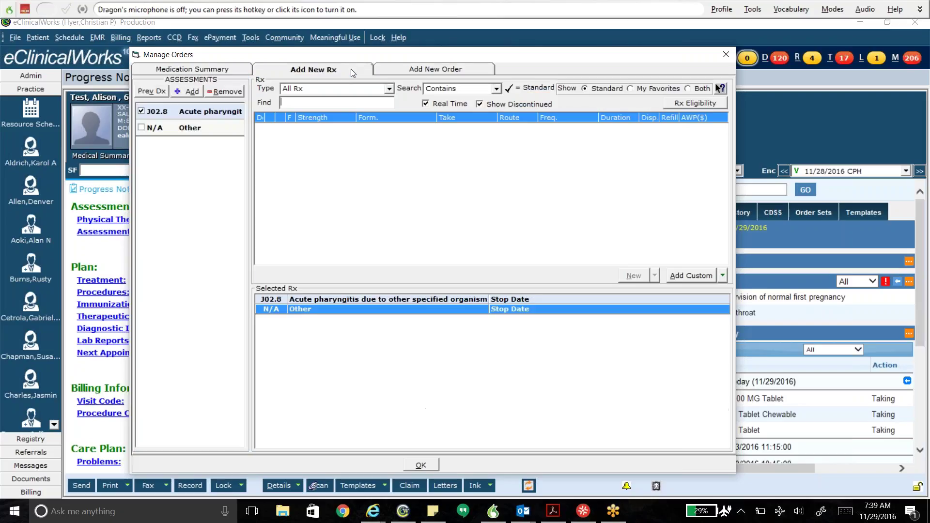
Step: Search the My Favorites medications for "lisin" and clear the search
left_click(629, 90)
type("lin")
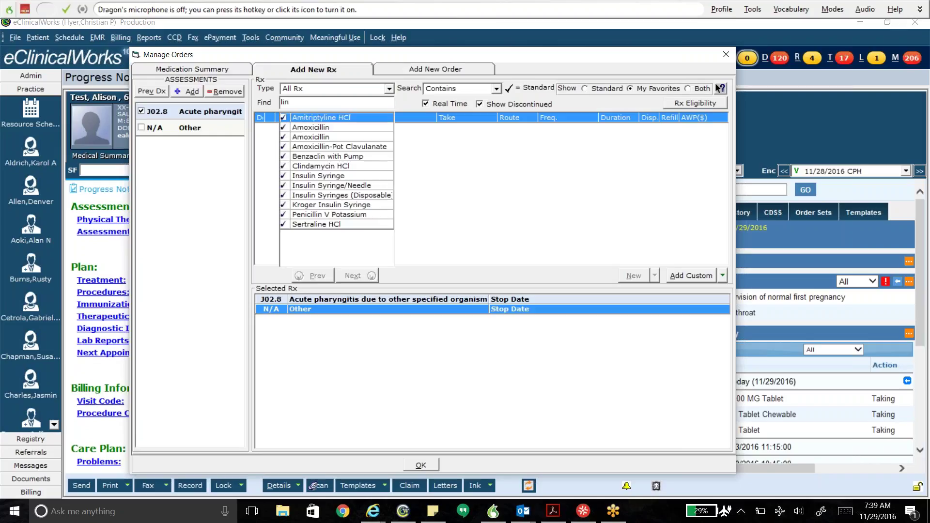
key("BackSpace")
type("sno")
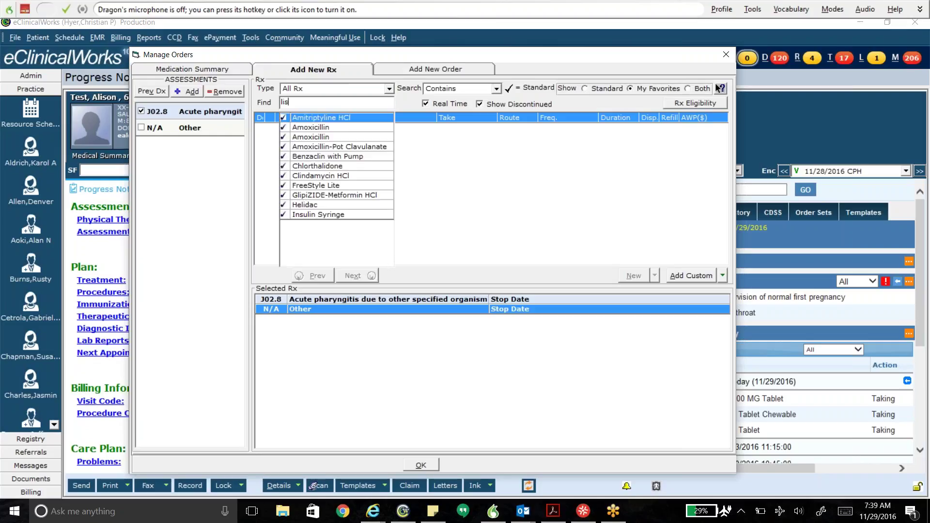
key("BackSpace")
key("BackSpace")
type("in")
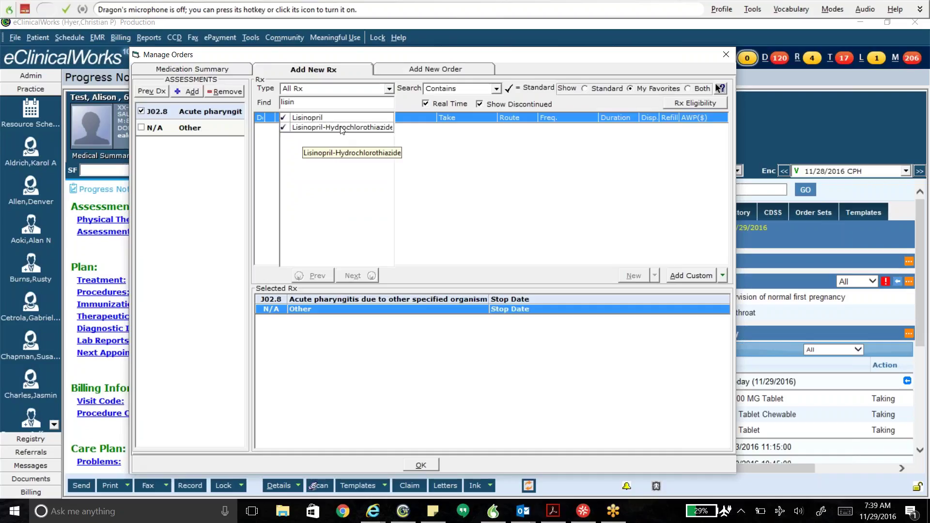
key("BackSpace")
key("BackSpace")
key("BackSpace")
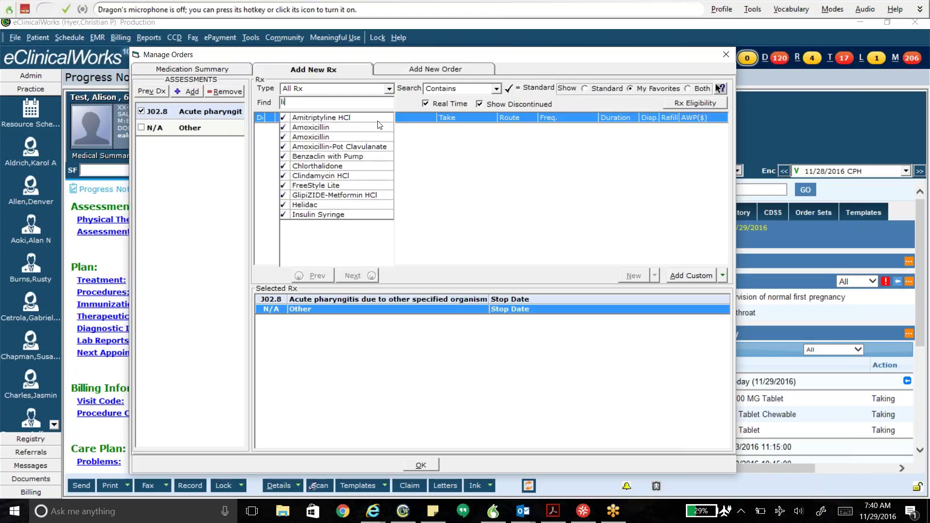
key("BackSpace")
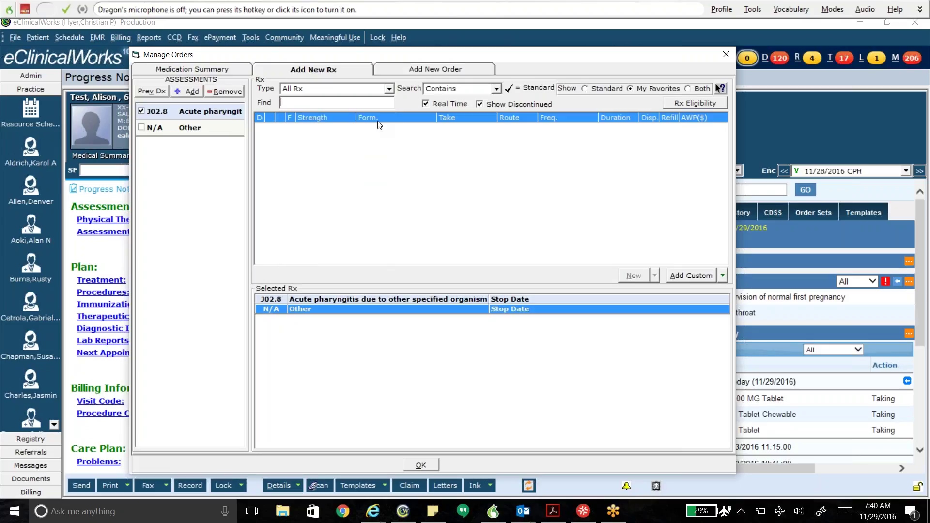
Step: Search the Standard medication list for "lin" and clear the search
left_click(588, 89)
type("in")
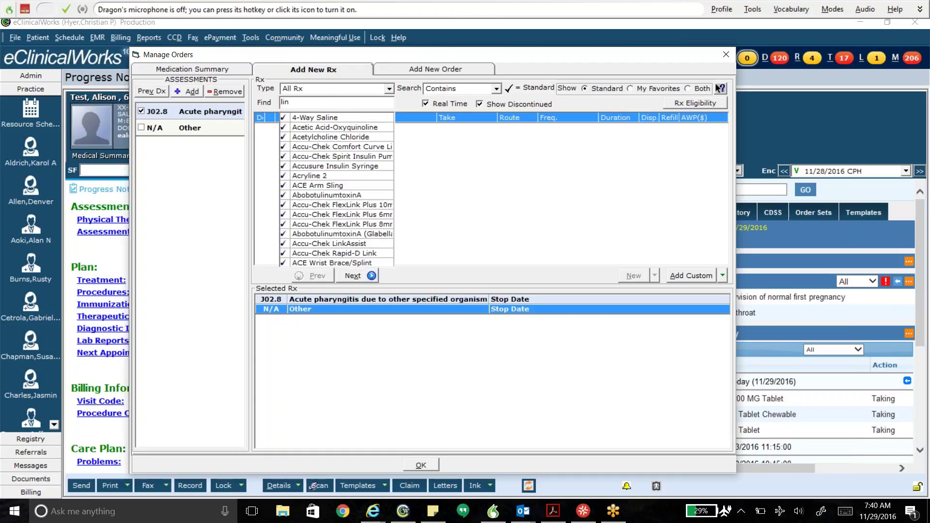
key("BackSpace")
key("BackSpace")
key("BackSpace")
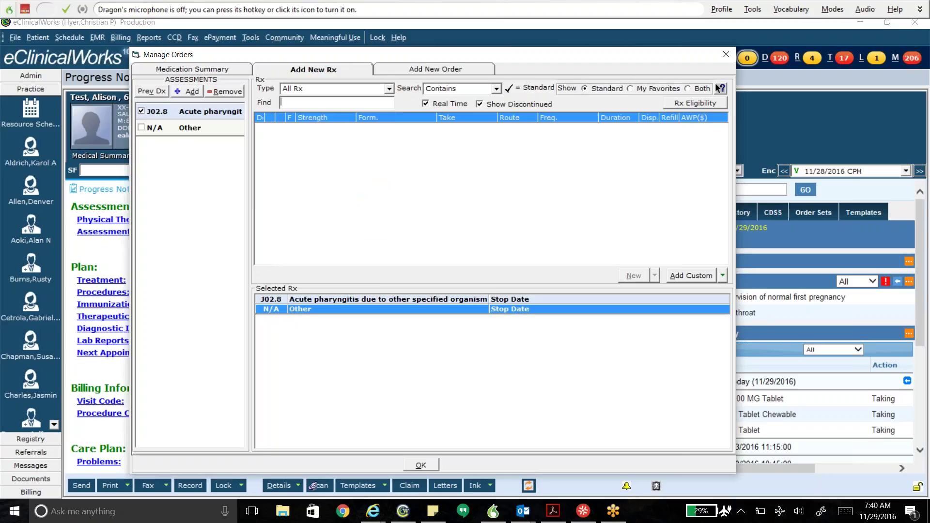
Step: Search the Standard medication list for Pradaxa
type("prada")
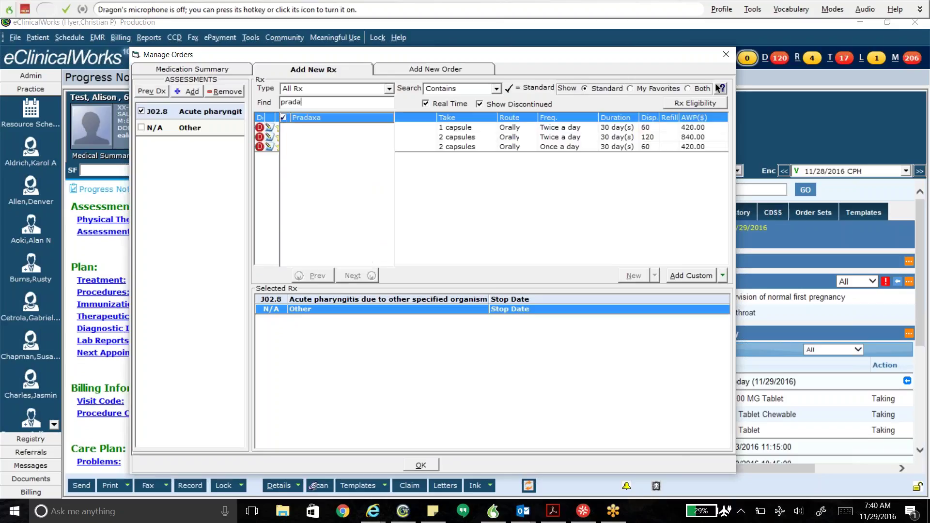
key("BackSpace")
key("BackSpace")
key("BackSpace")
key("BackSpace")
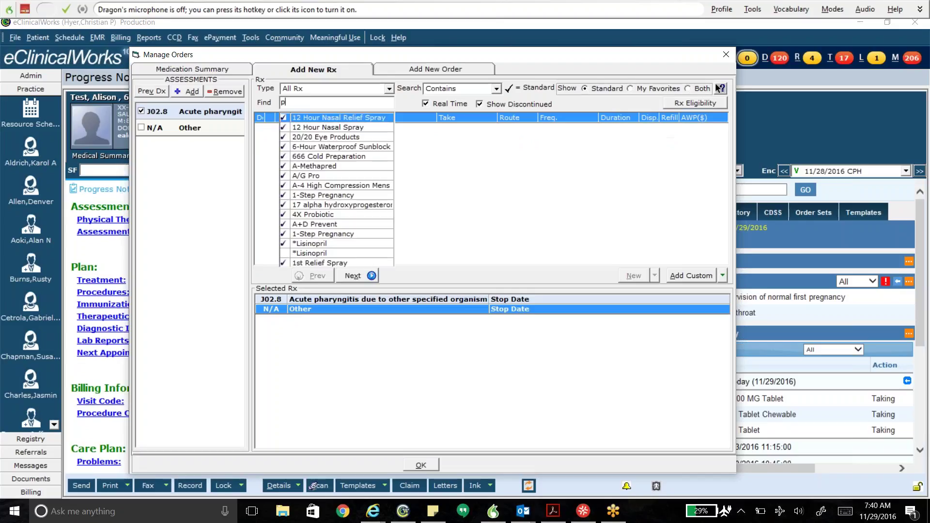
type("radaxa")
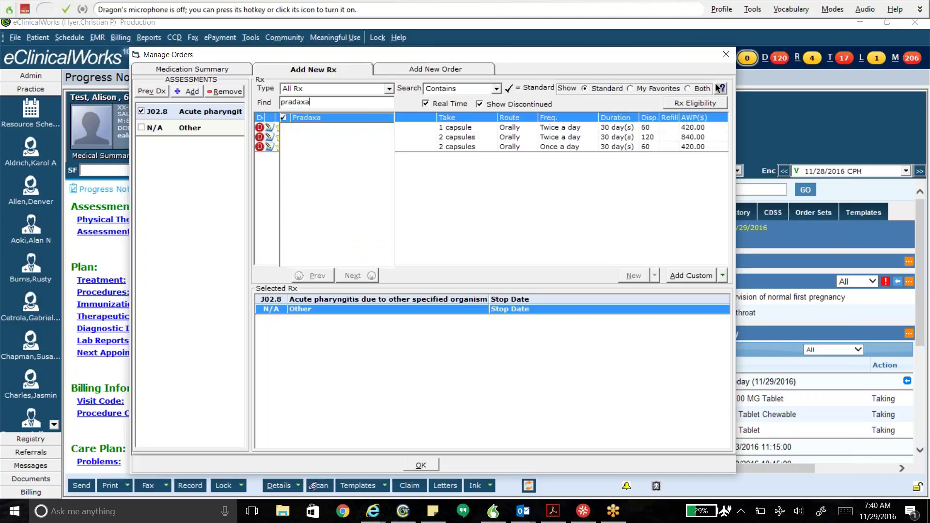
Step: Add the Pradaxa 150 MG capsule to the favorite prescriptions with 5 refills, shared as a favorite with all providers
left_click(356, 118)
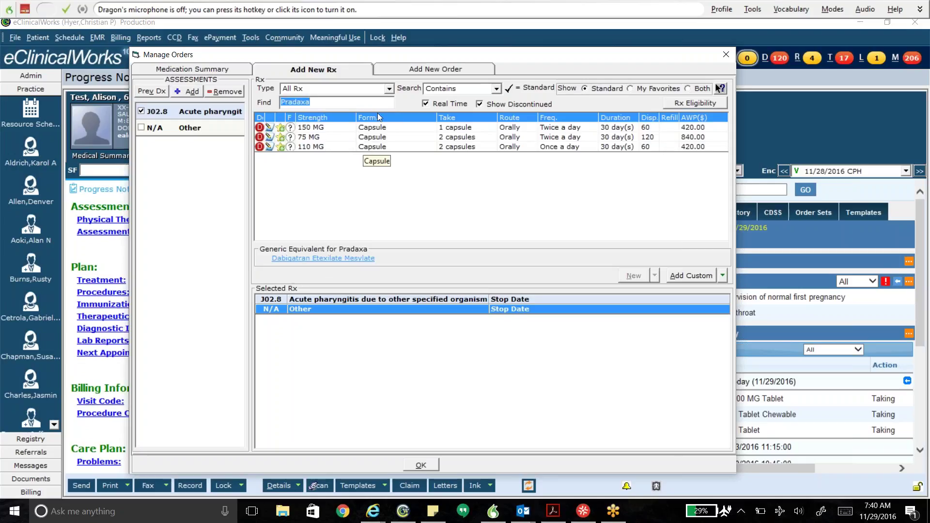
left_click(281, 128)
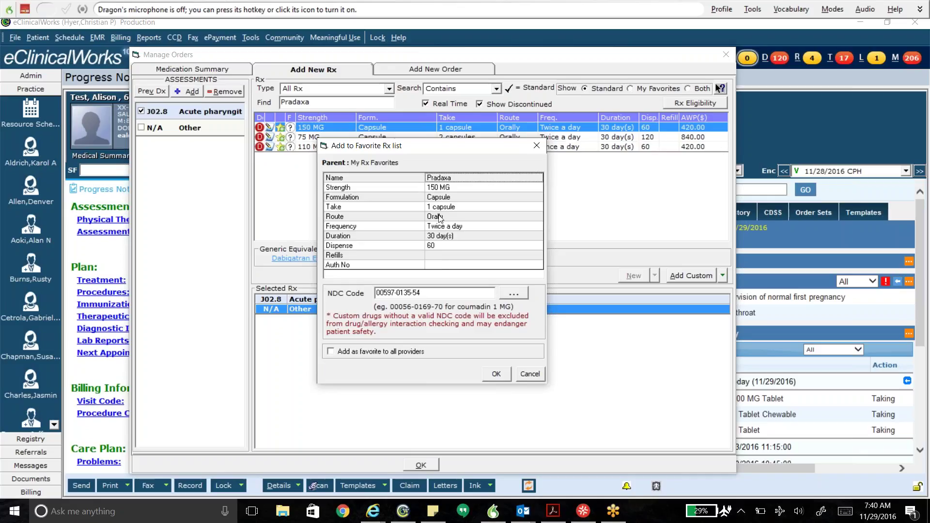
left_click(439, 256)
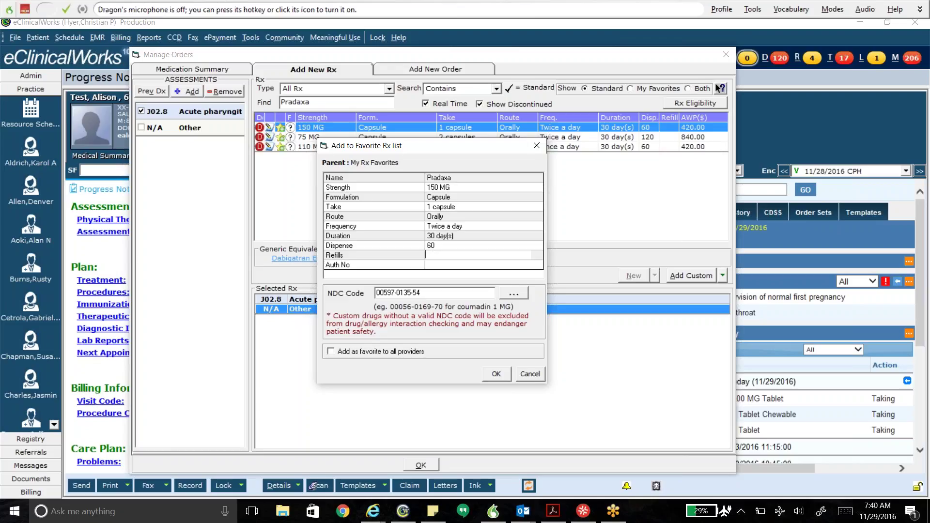
type("5")
left_click(356, 356)
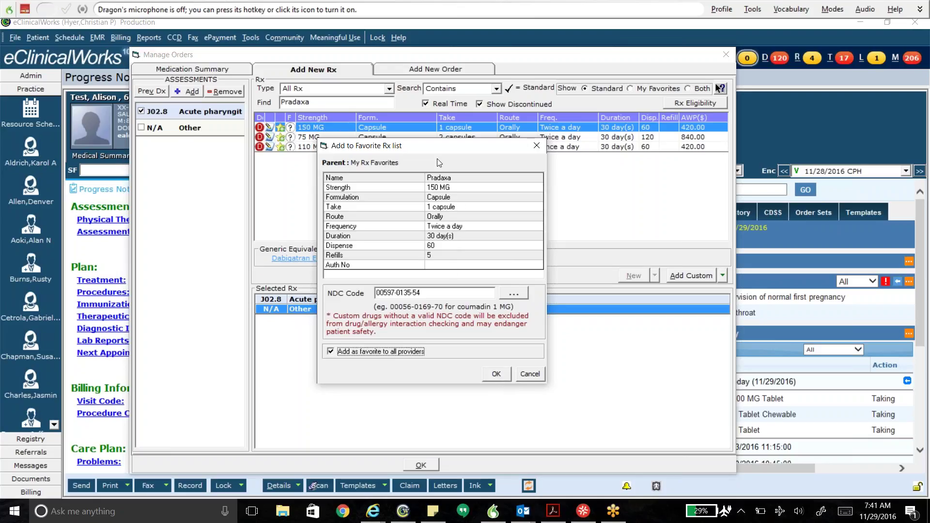
left_click(496, 376)
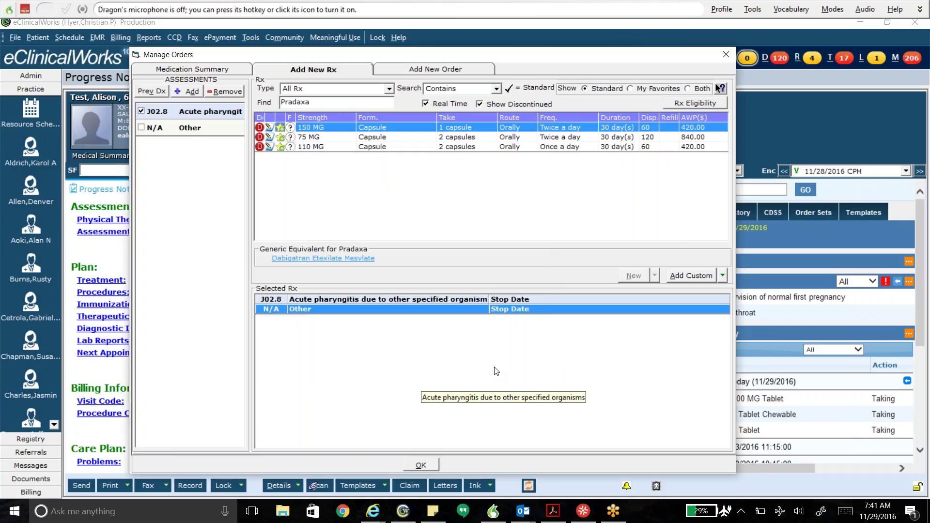
Step: Search My Favorites for "prada", add the Pradaxa 150 MG capsule to the acute pharyngitis treatment and dismiss the drug interaction report
left_click(630, 89)
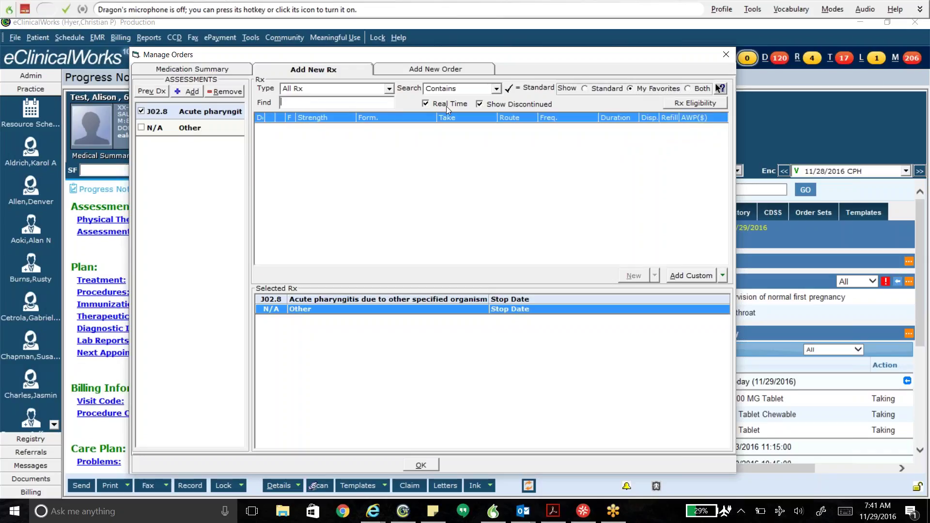
type("prada")
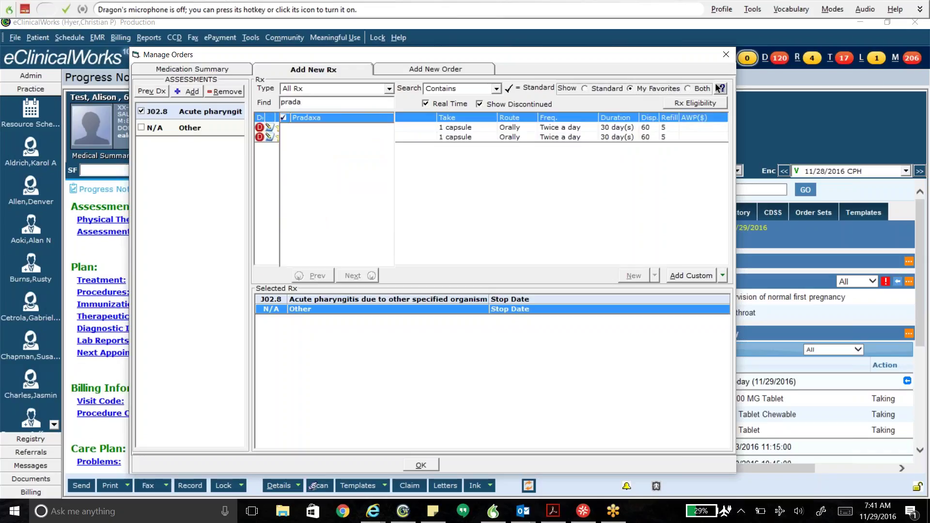
left_click(372, 119)
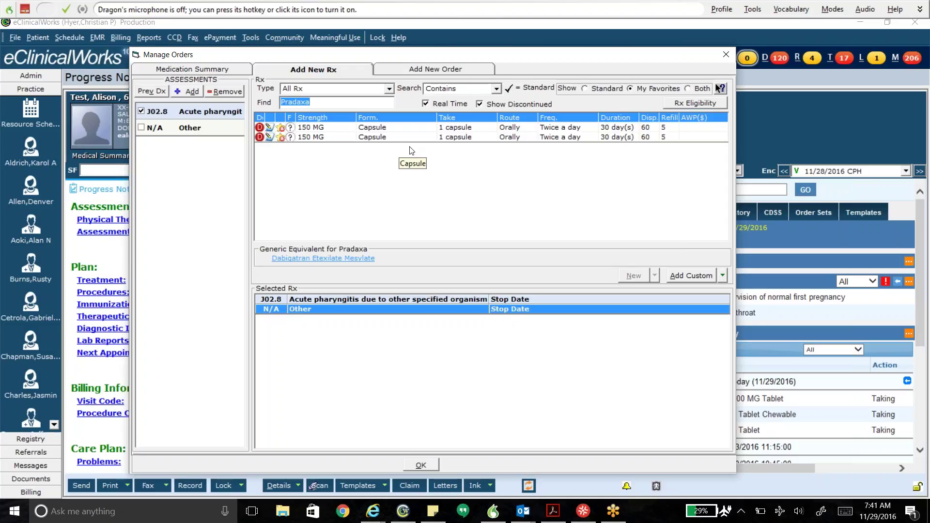
left_click(400, 129)
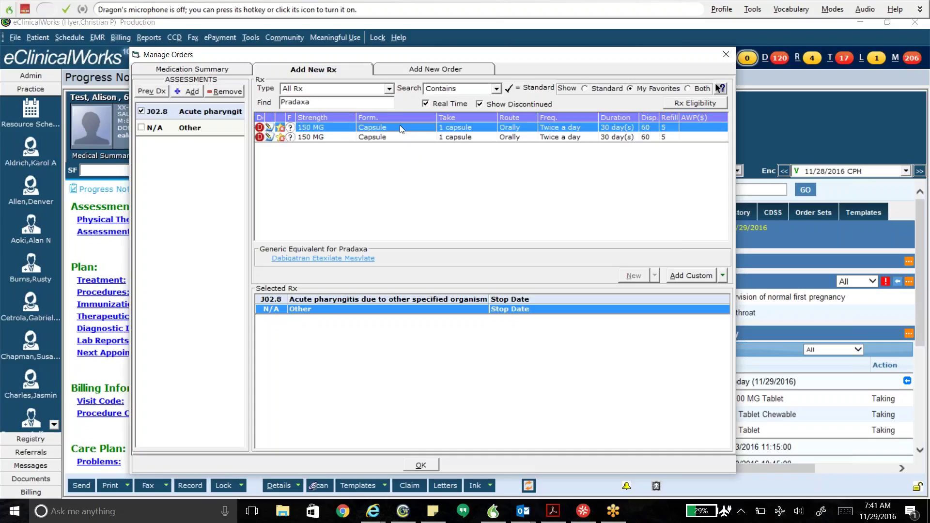
double_click(401, 129)
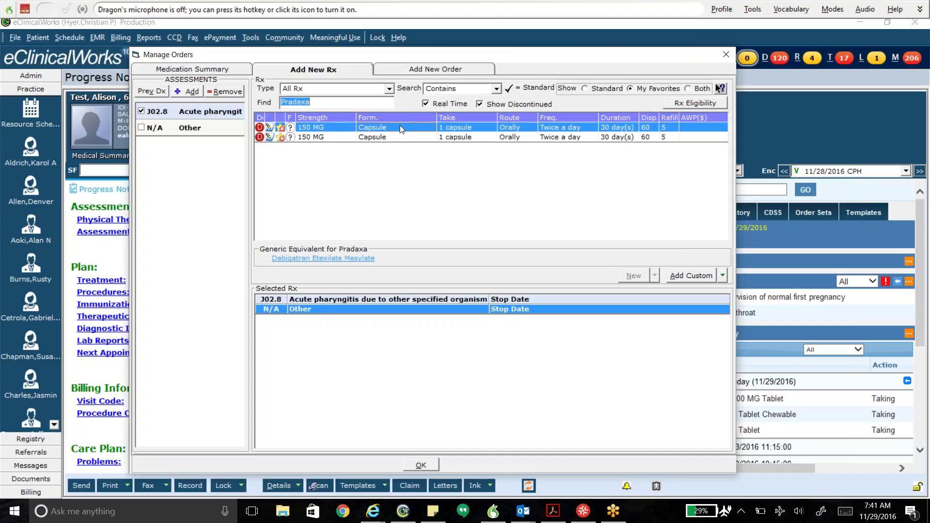
left_click(421, 466)
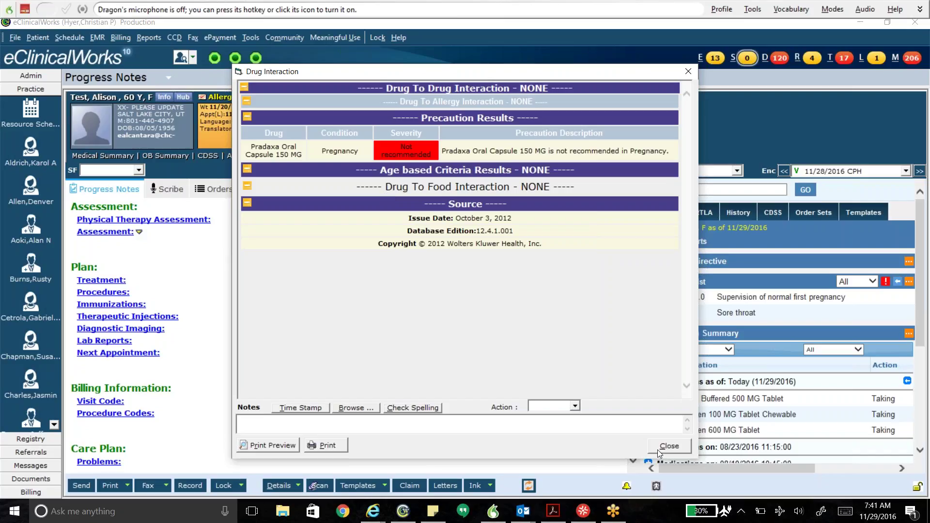
left_click(670, 446)
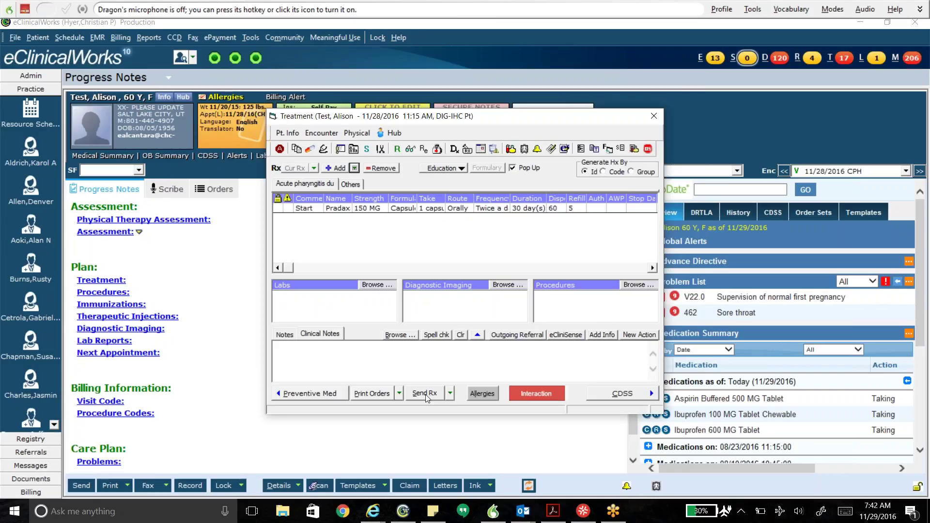
Step: Look at the prescription sending options, open the fax form for Pradaxa and cancel it
left_click(450, 393)
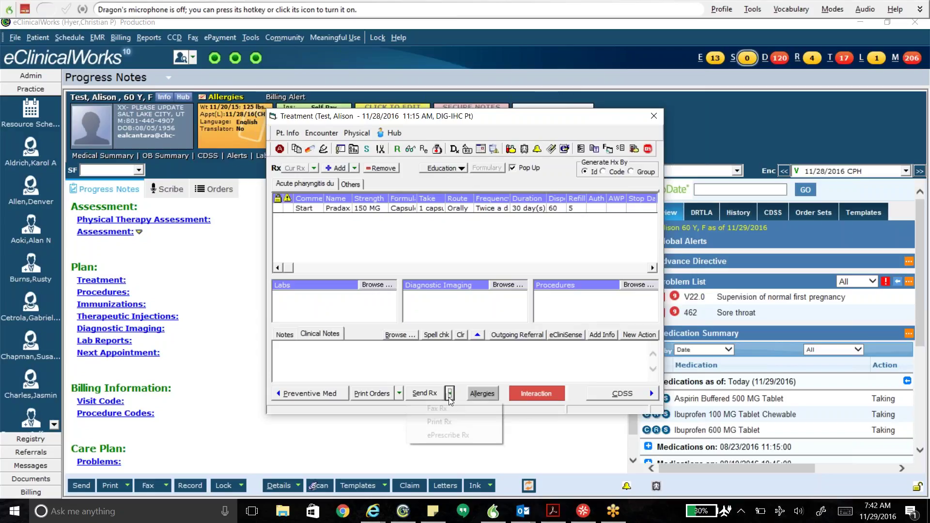
left_click(386, 420)
left_click(424, 393)
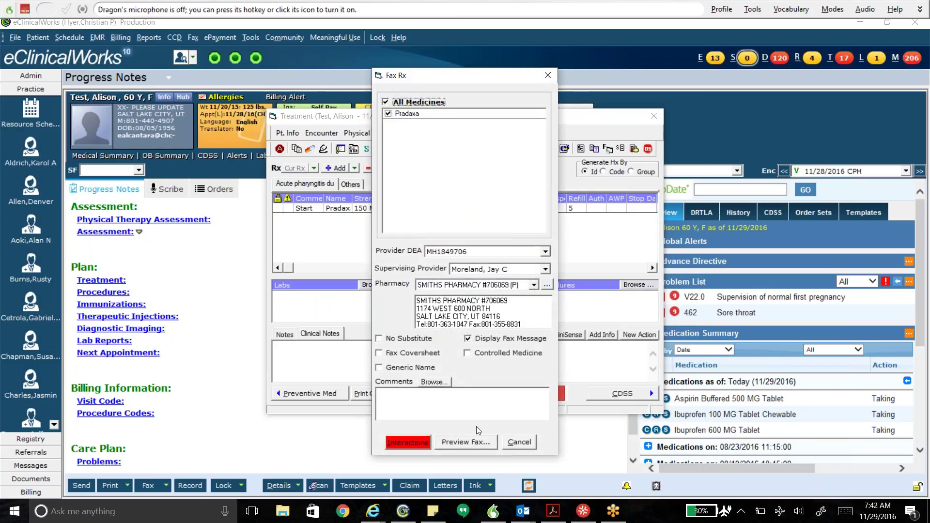
left_click(519, 445)
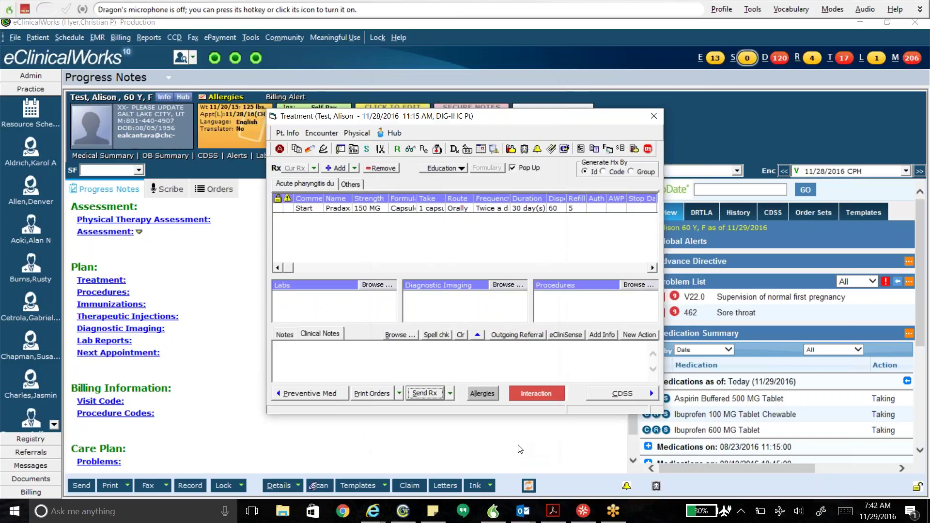
Step: Open the ePrescribe form for Pradaxa, view the keyword list for notes to the pharmacist and cancel without sending
left_click(451, 394)
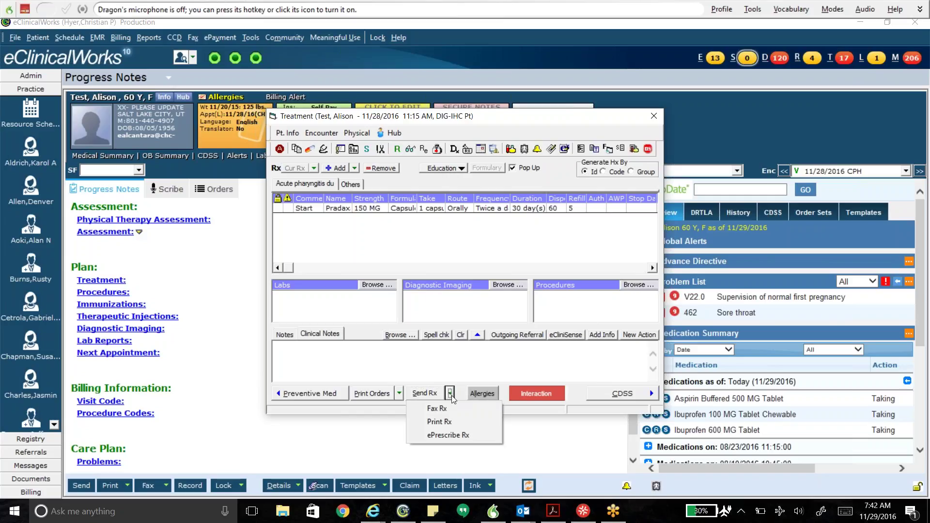
left_click(445, 435)
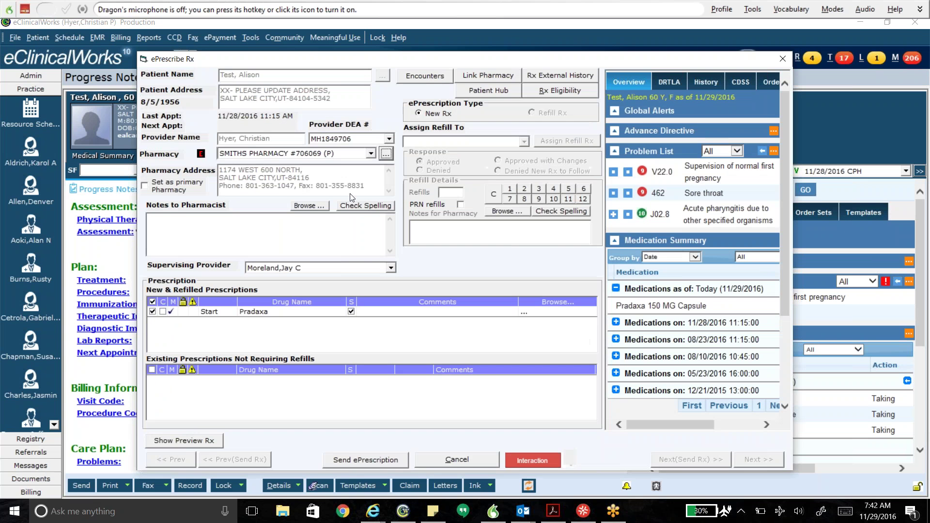
left_click(318, 207)
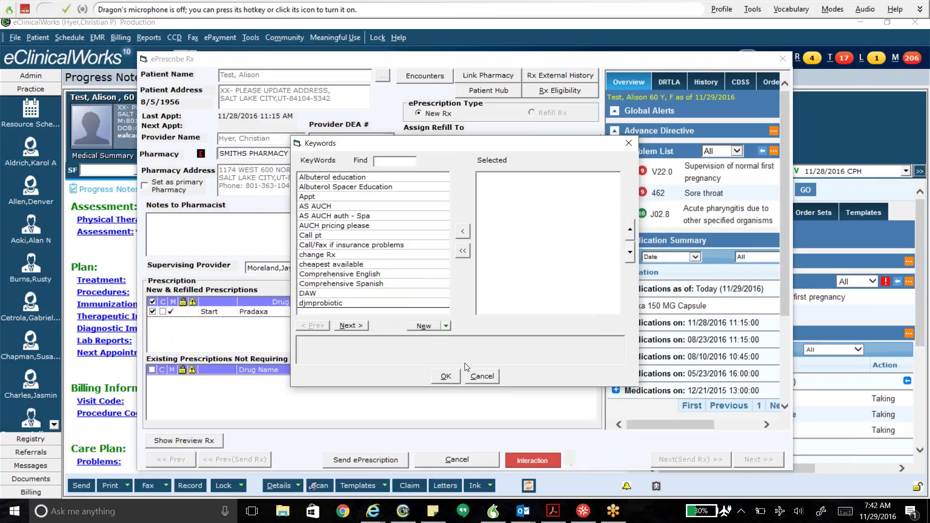
left_click(482, 376)
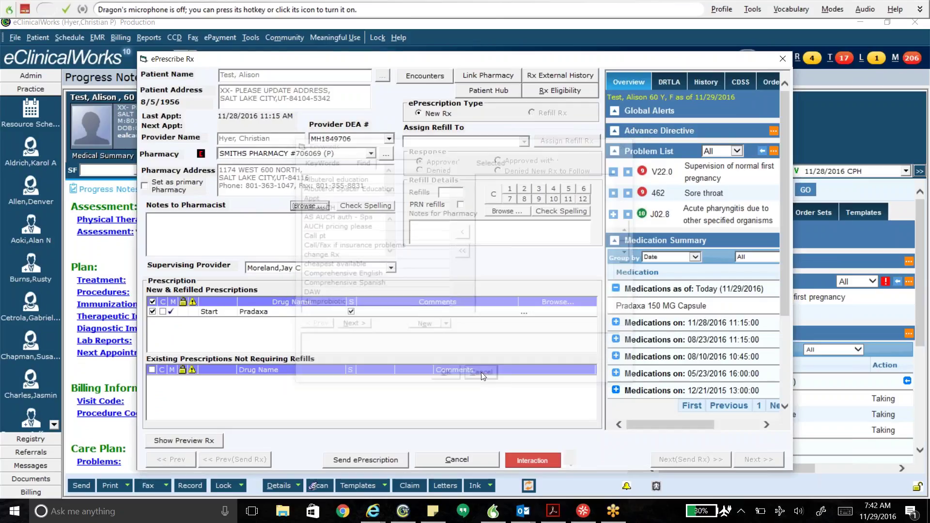
left_click(430, 458)
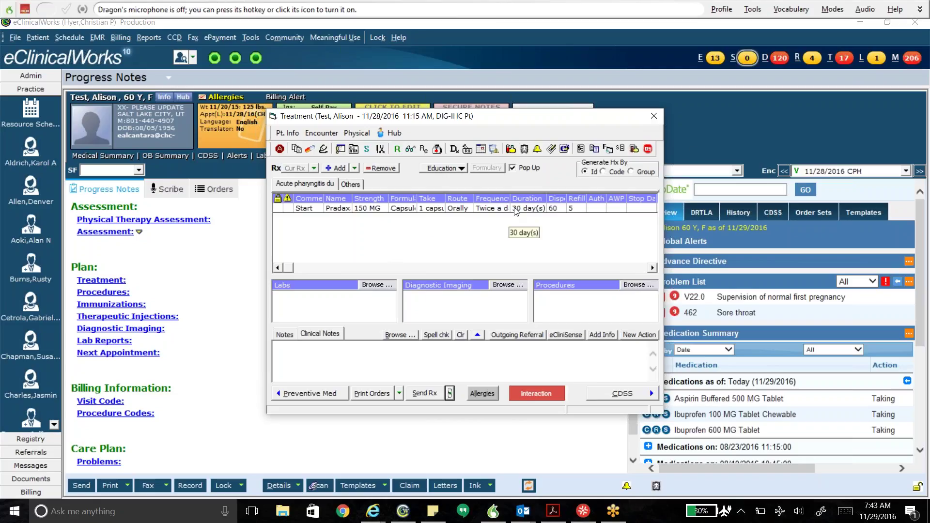
Step: Remove the Pradaxa prescription from the acute pharyngitis treatment
left_click(654, 120)
left_click(381, 168)
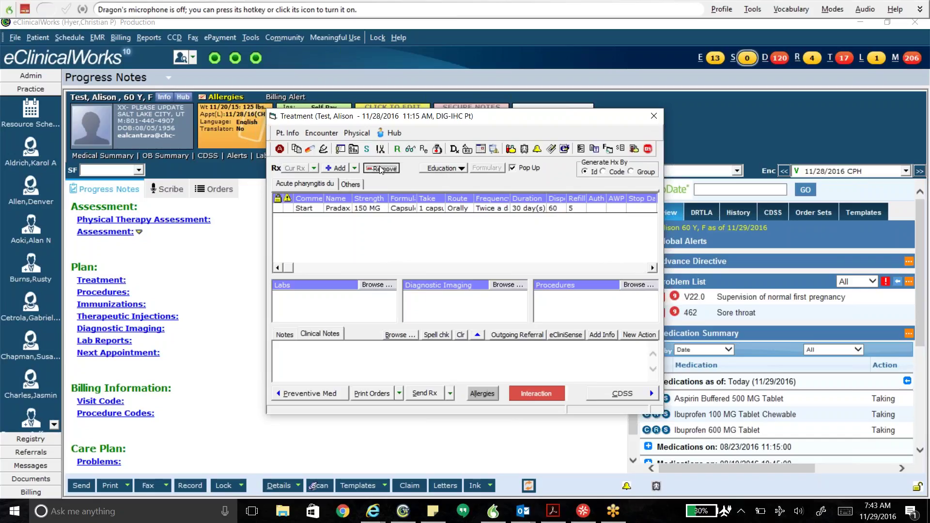
left_click(507, 310)
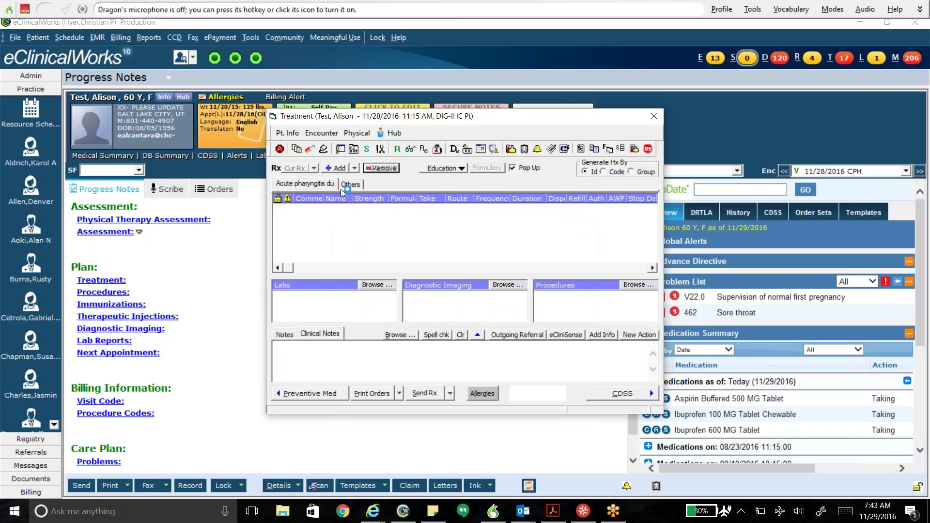
Step: Search the Standard list for "byet", add the Byetta 10 MCG Pen solution pen-injector to the treatment and dismiss the interaction report
left_click(338, 170)
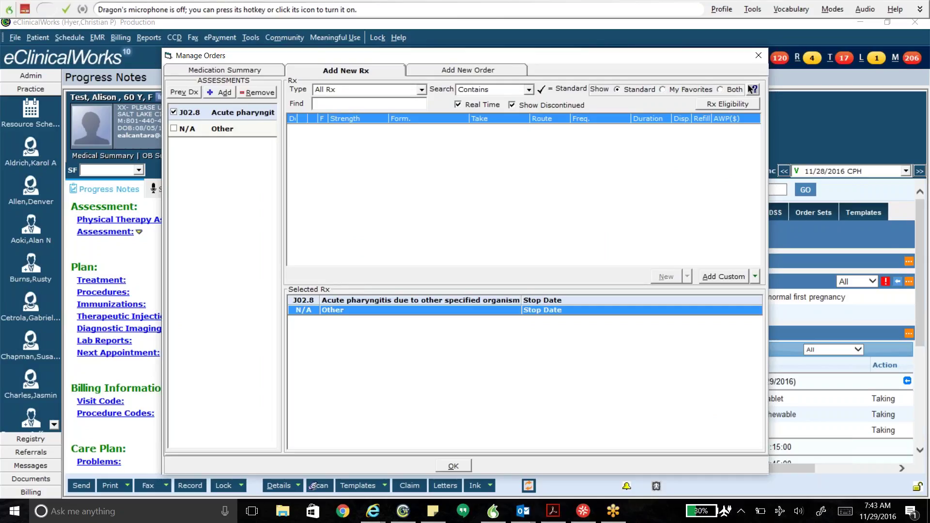
type("byet")
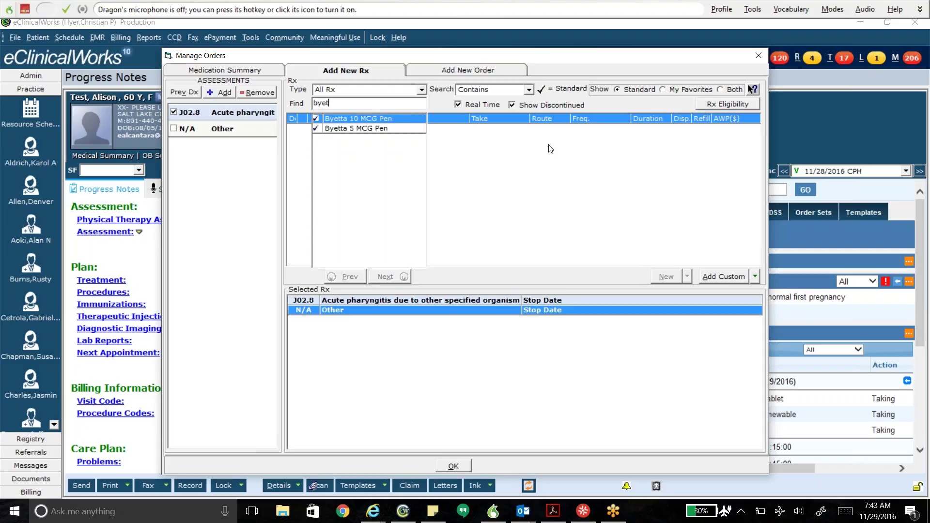
left_click(411, 119)
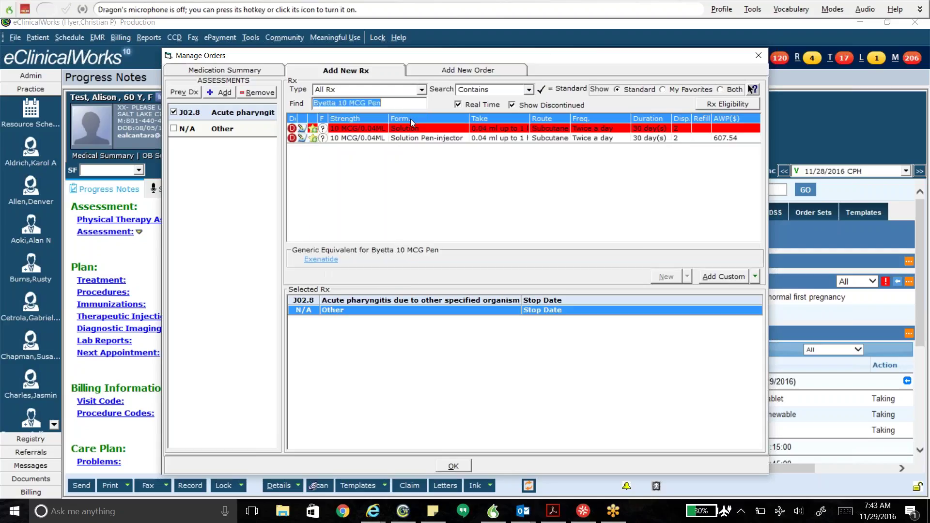
left_click(442, 143)
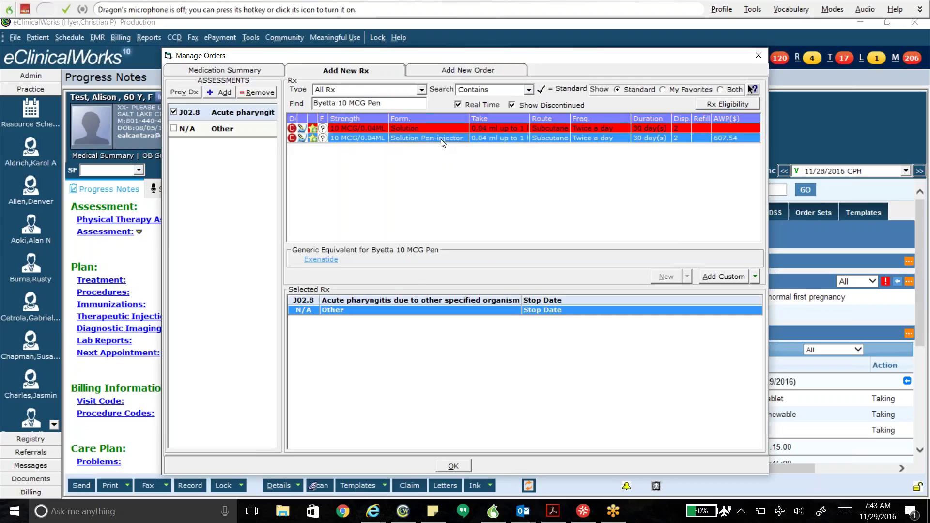
double_click(442, 142)
left_click(454, 466)
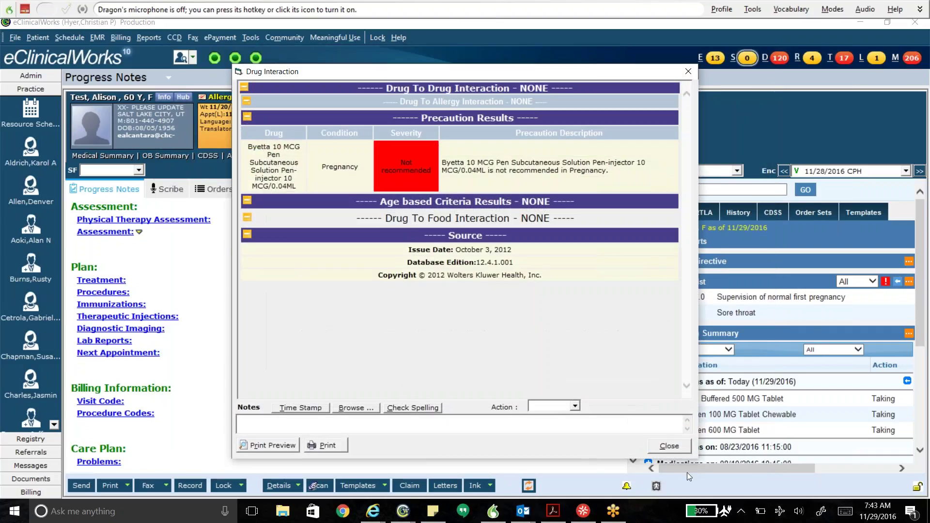
left_click(669, 446)
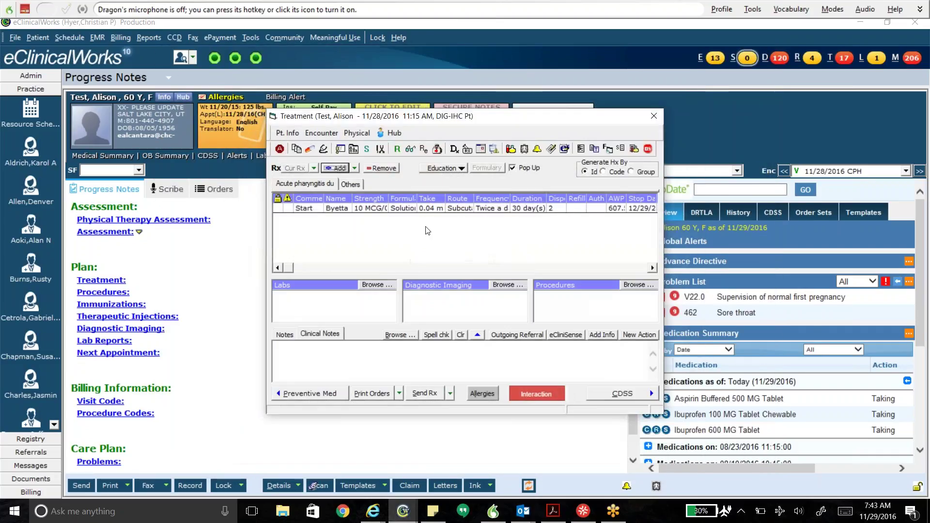
Step: Set the Byetta prescription to 5 refills, view its add-to-favorites form without saving it and apply the dosage
left_click(424, 210)
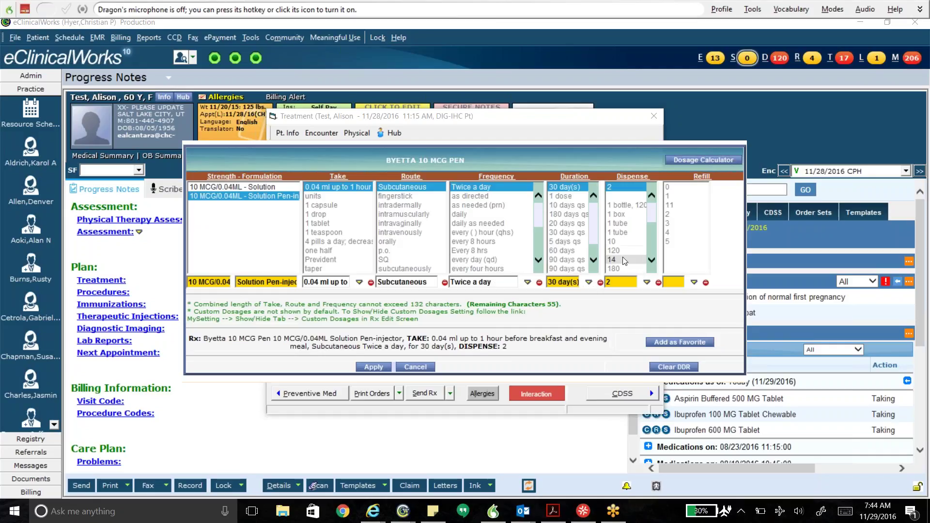
left_click(673, 240)
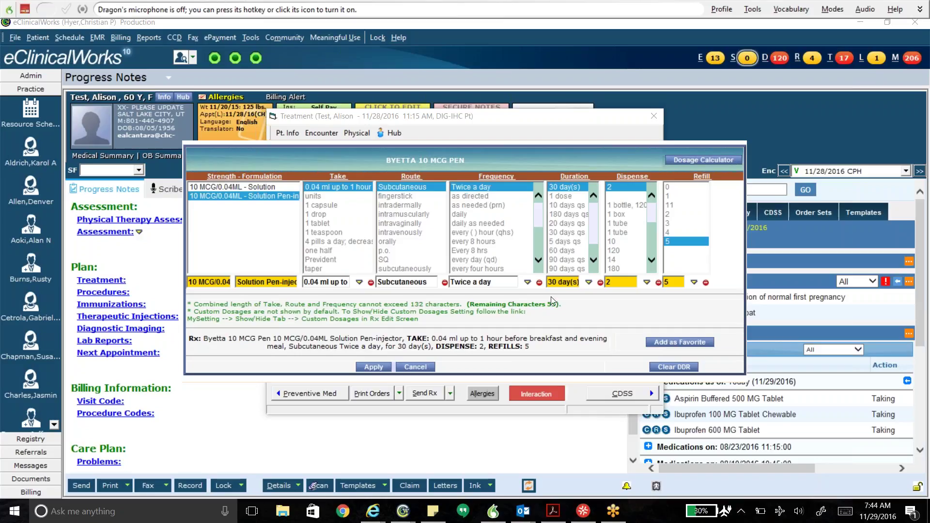
left_click(677, 342)
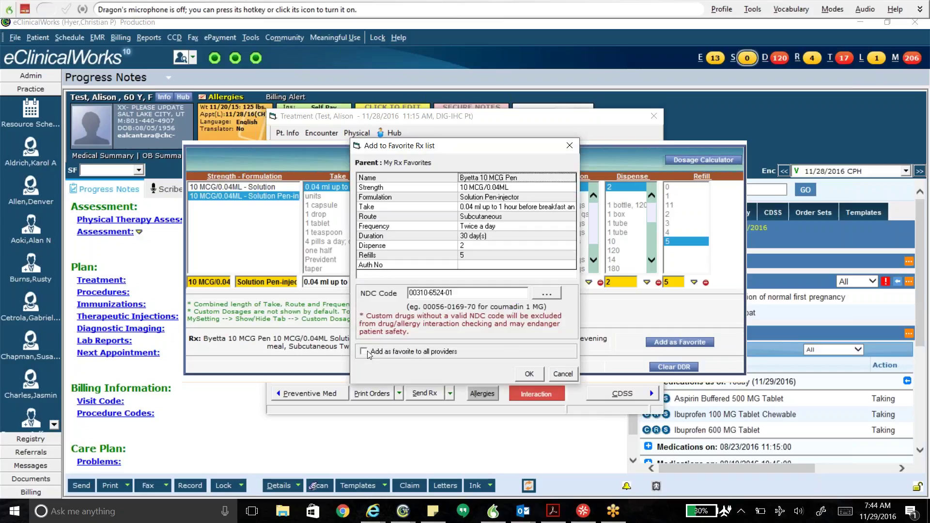
left_click(561, 376)
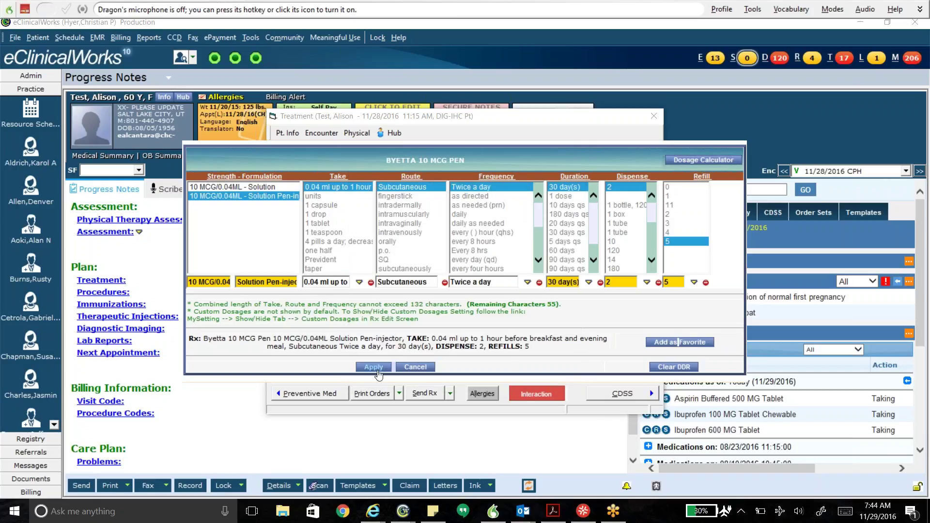
left_click(373, 367)
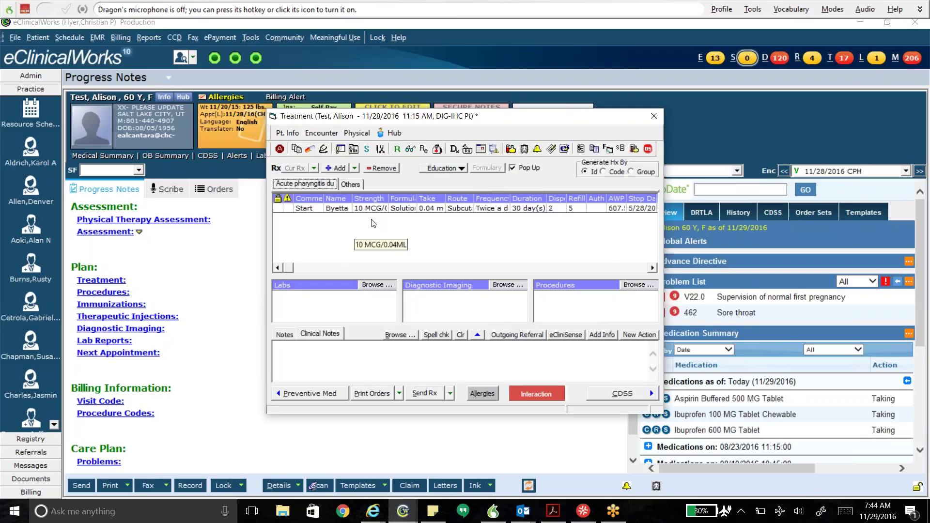
Step: Close the Treatment window and return to the progress note
left_click(651, 118)
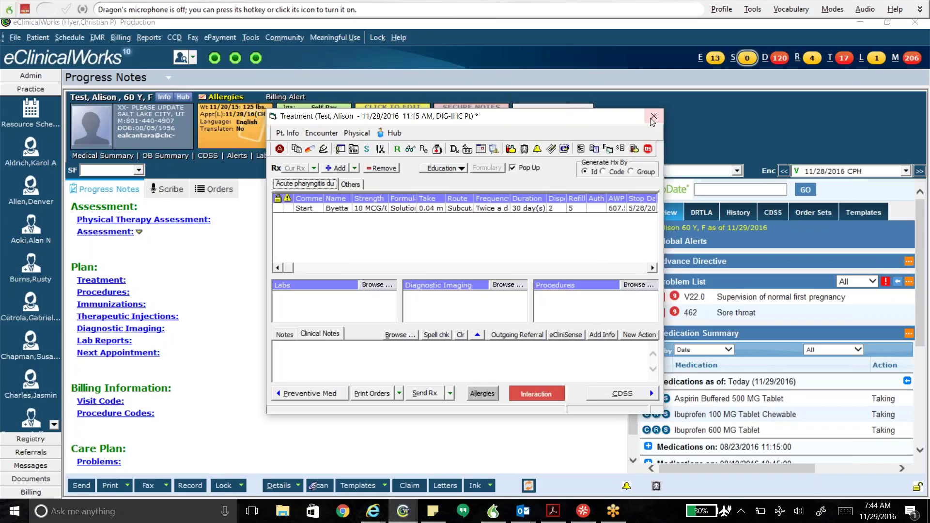
left_click(655, 116)
left_click(655, 118)
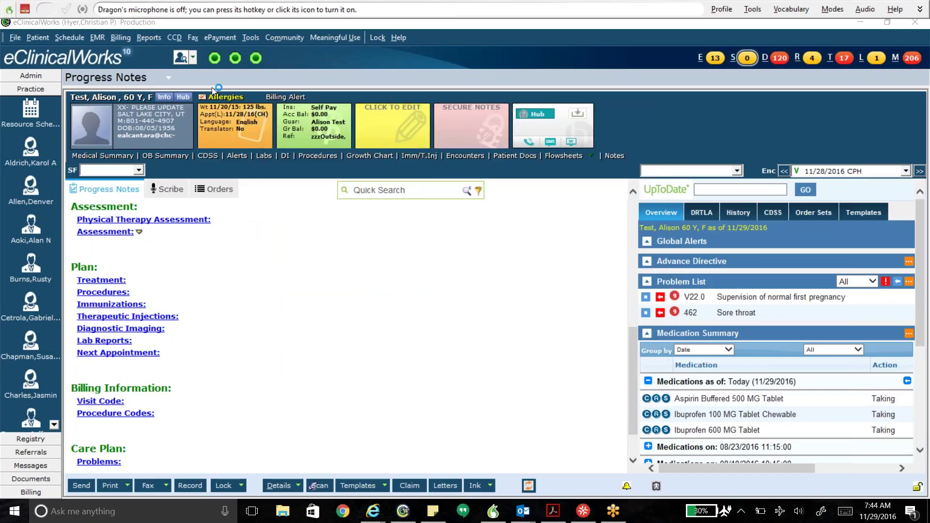
Step: Open the Configure Categories settings for HPI and tick a provider in the licensed providers list
left_click(100, 38)
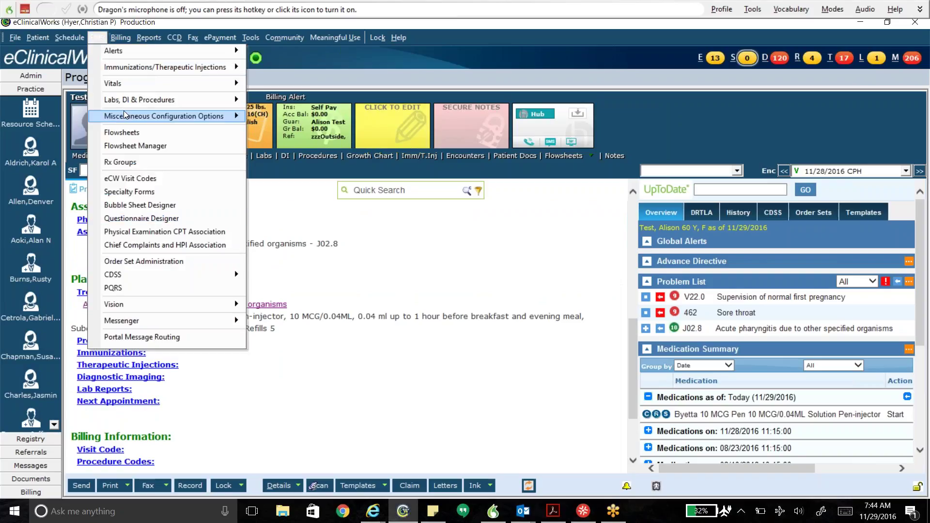
mouse_move(132, 117)
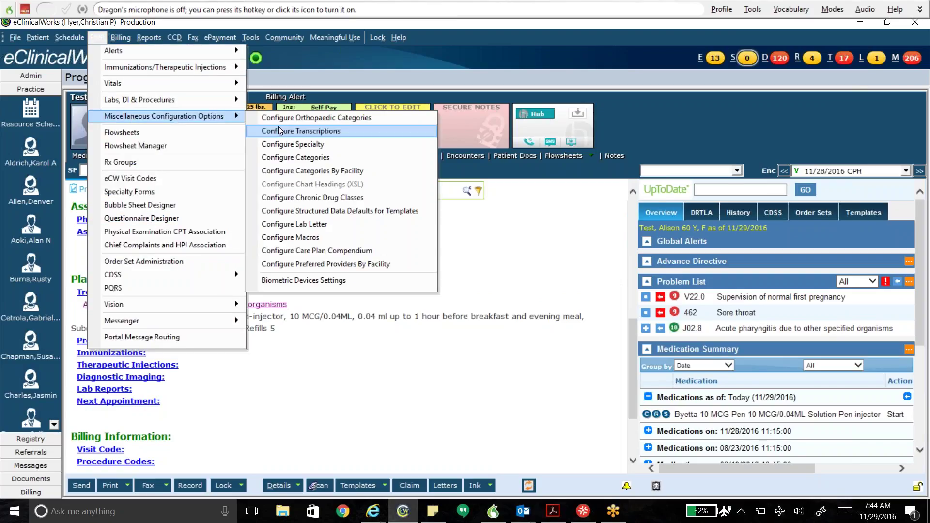
left_click(287, 157)
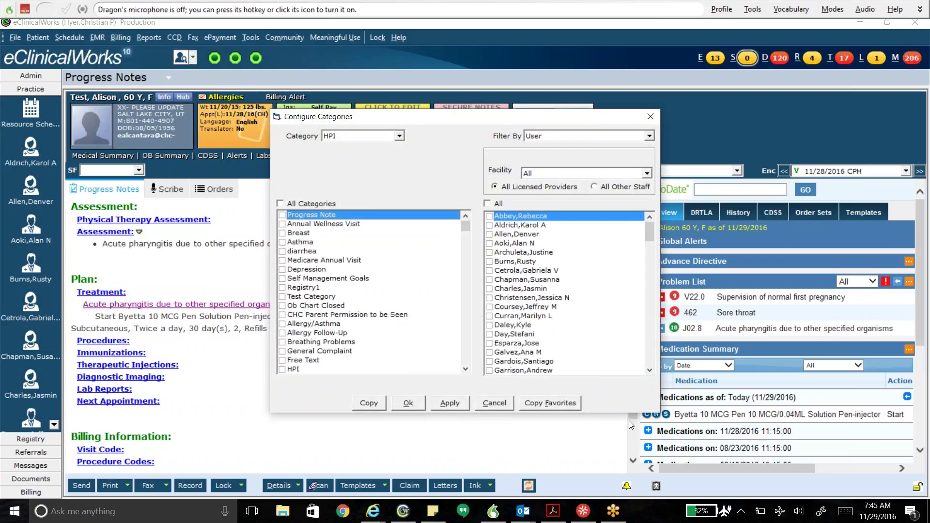
left_click_drag(652, 372, 651, 371)
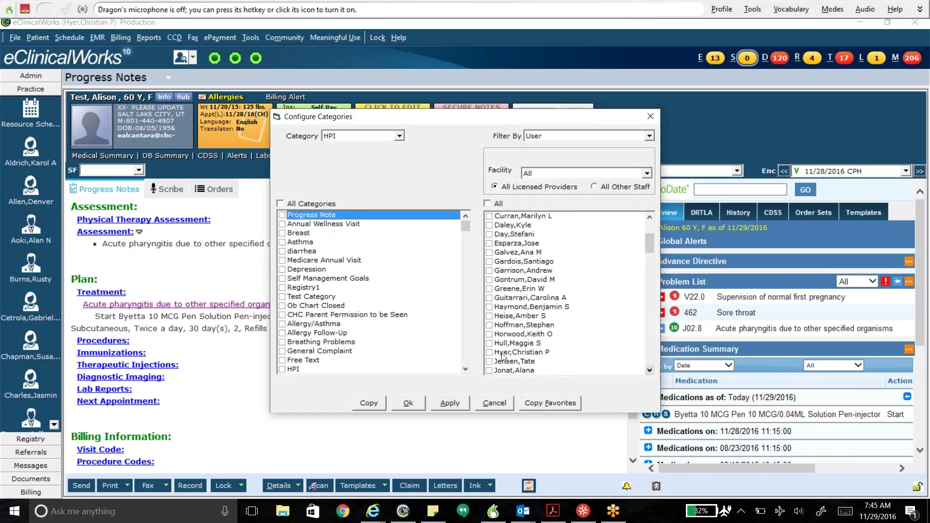
left_click(490, 343)
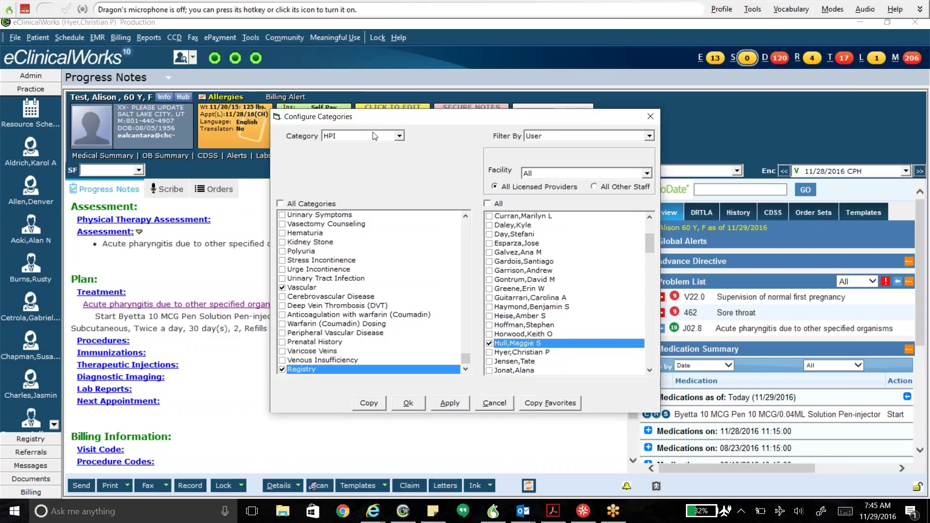
Step: Look through the category types that can be configured, from HPI through Injections
left_click(398, 136)
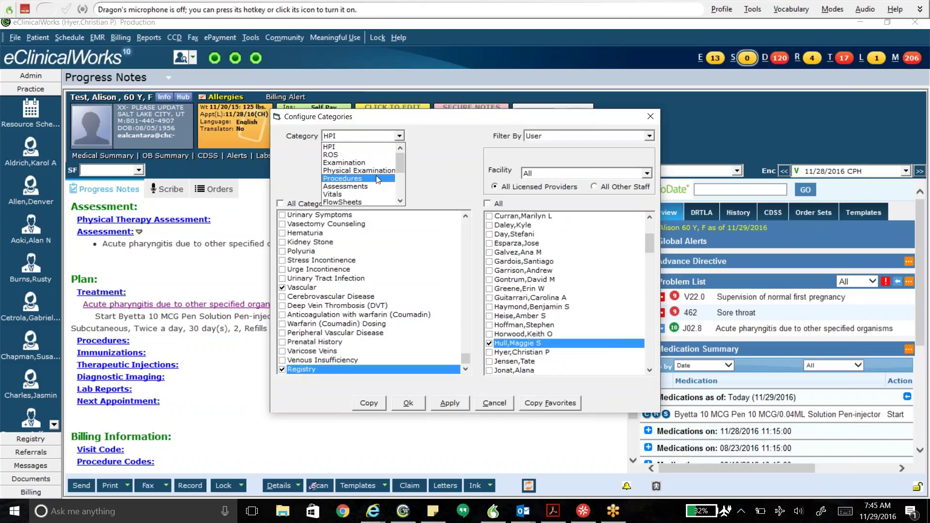
left_click(401, 201)
scroll(402, 202, "down", 5)
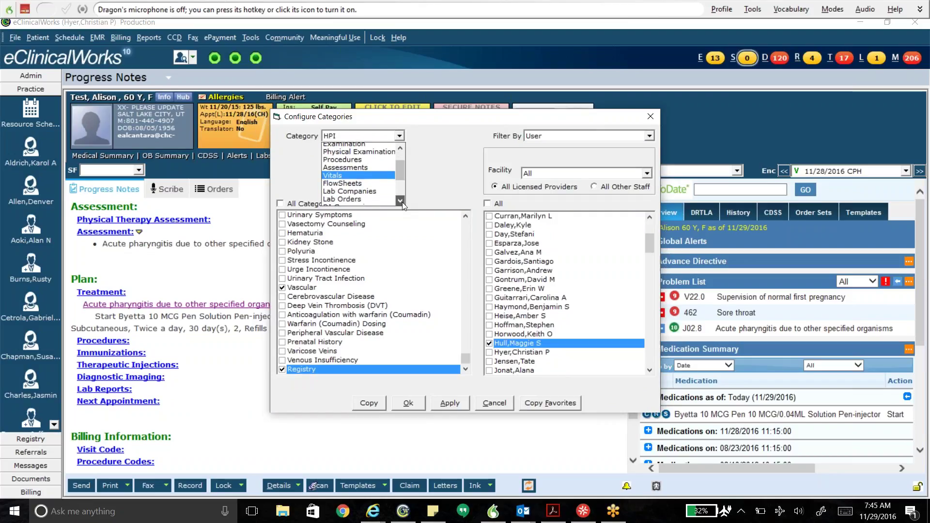
left_click(402, 202)
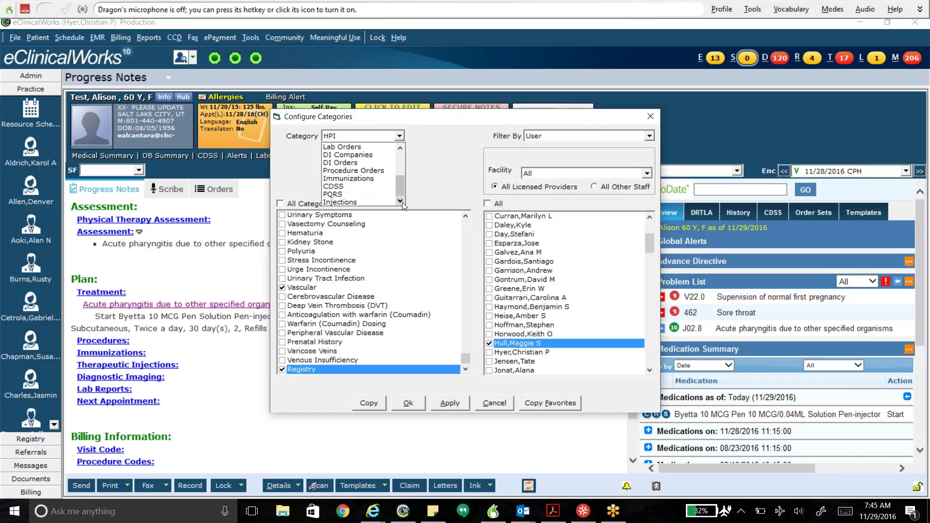
left_click(402, 150)
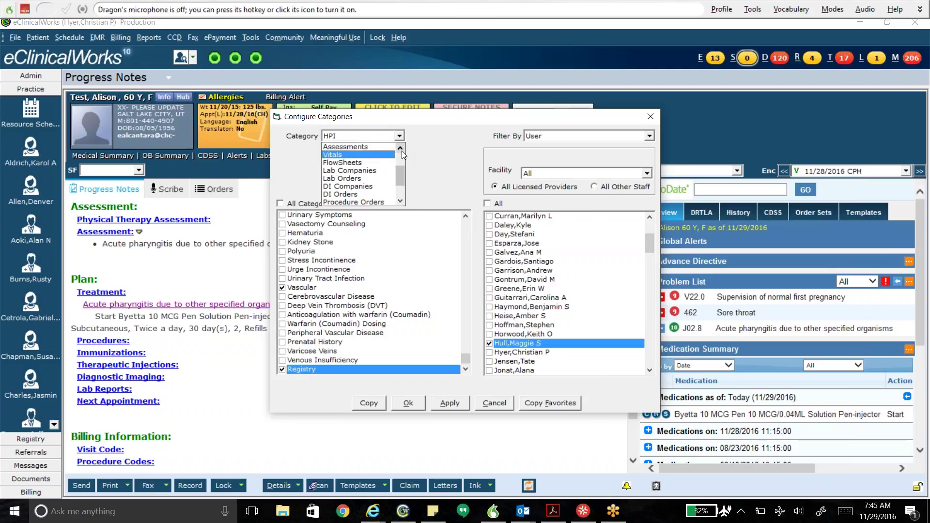
left_click(402, 150)
left_click(402, 151)
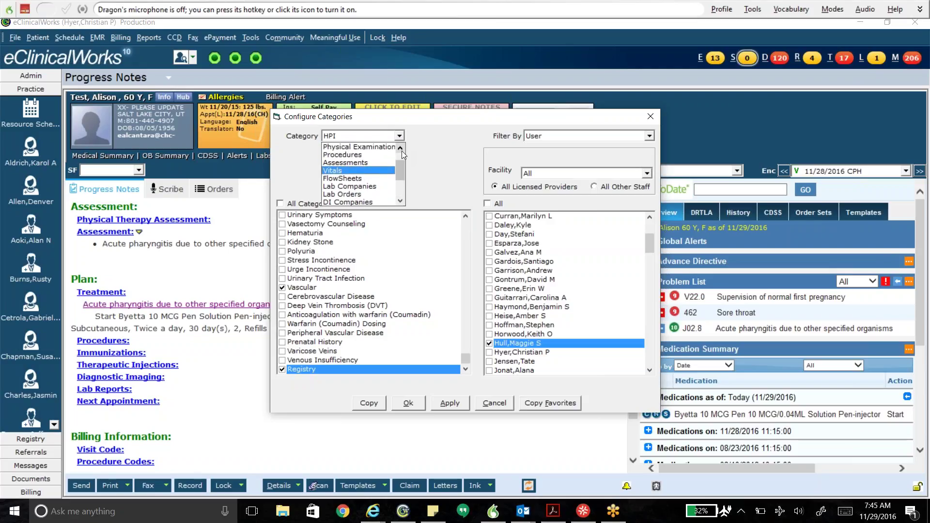
left_click(403, 150)
left_click(401, 154)
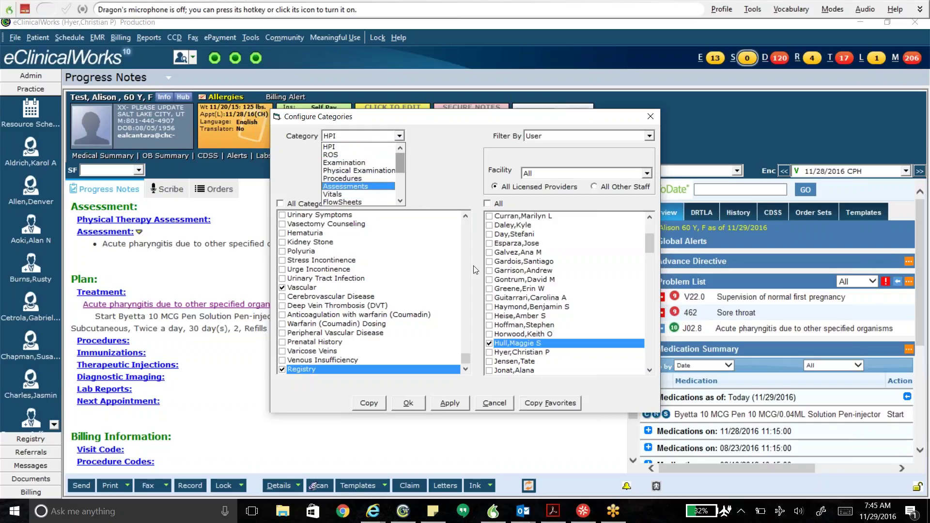
Step: Tick the next provider in place of the selected one, view the Copy Favorites form and cancel the category configuration
left_click(491, 345)
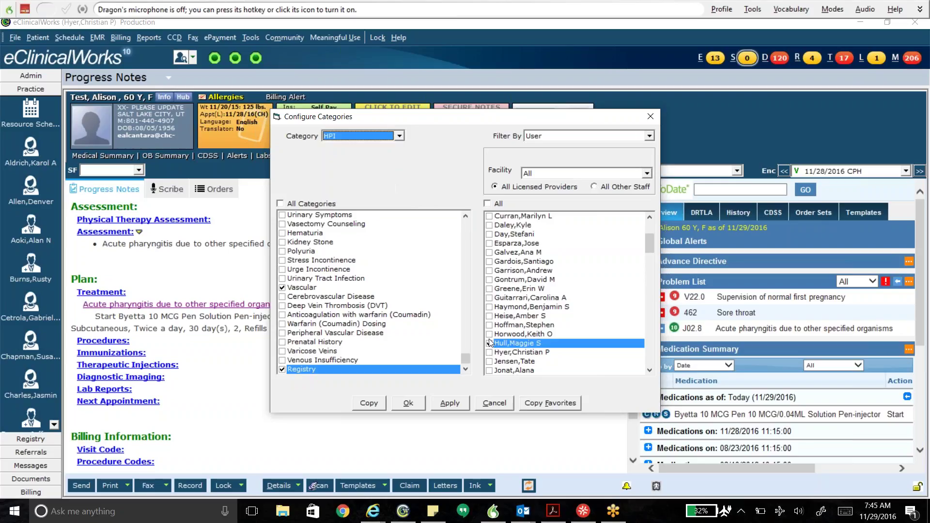
left_click(490, 352)
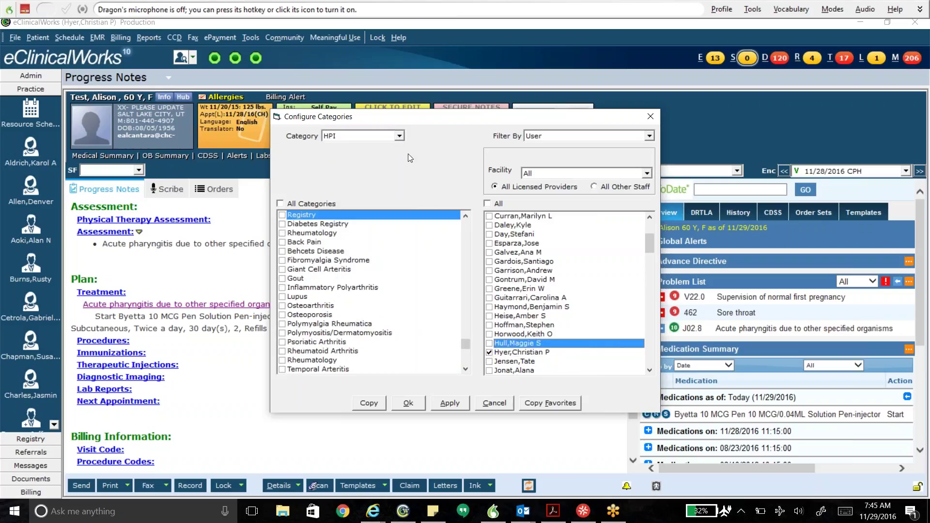
left_click(549, 406)
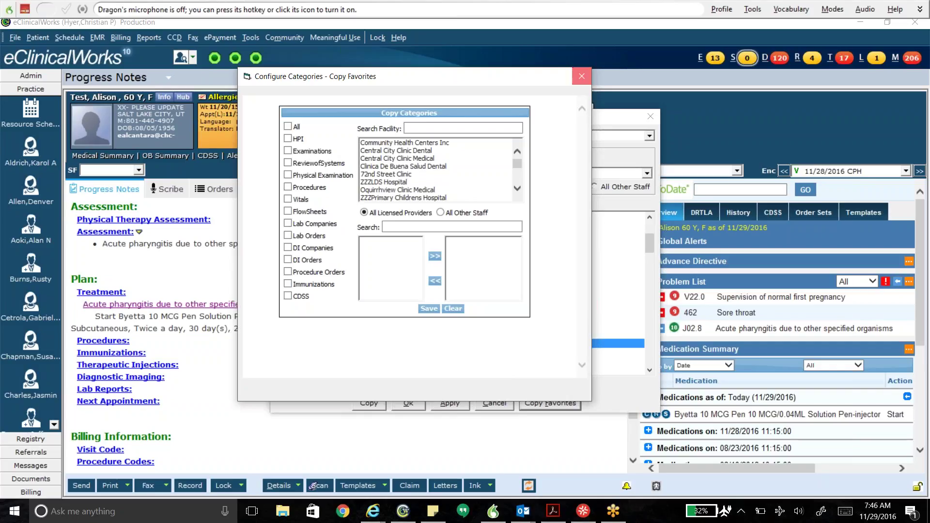
left_click(585, 83)
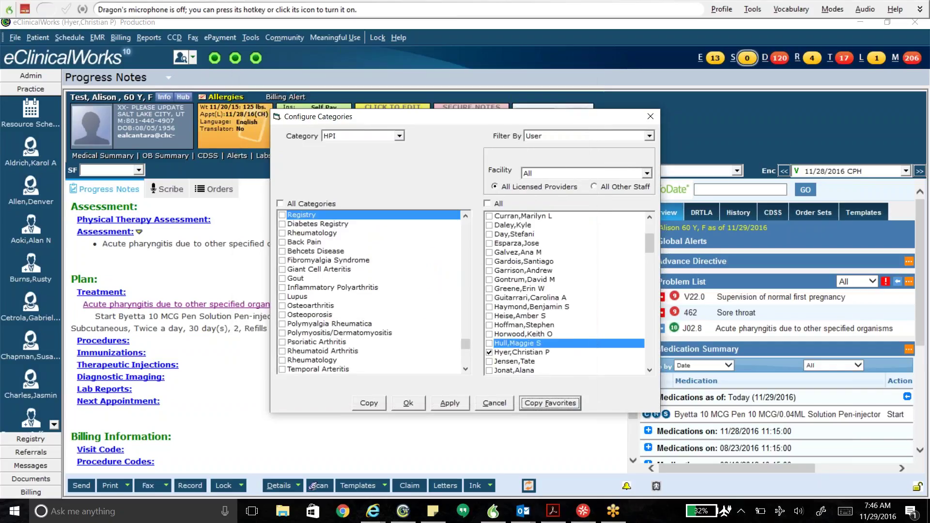
left_click(499, 407)
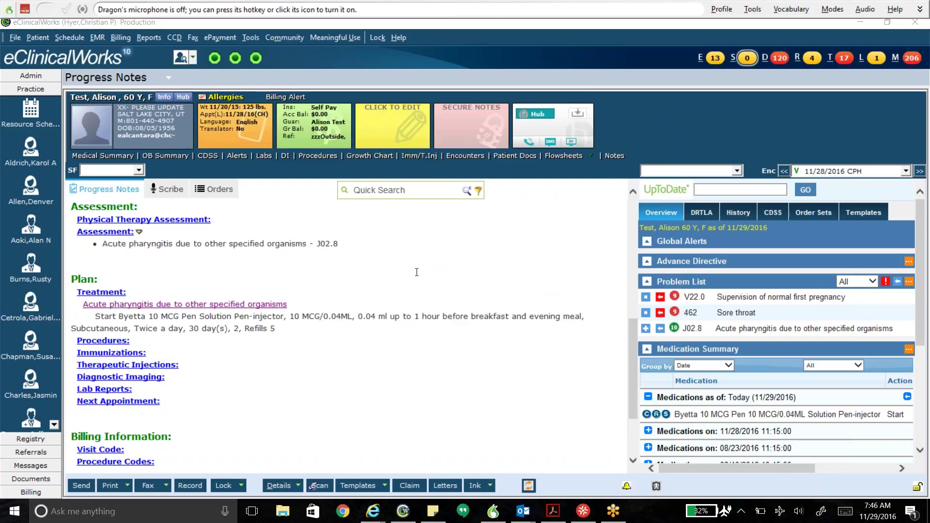
Step: Open the order sets from the visit's Treatment window and look over the ICD10 pede acute visit set
left_click(280, 491)
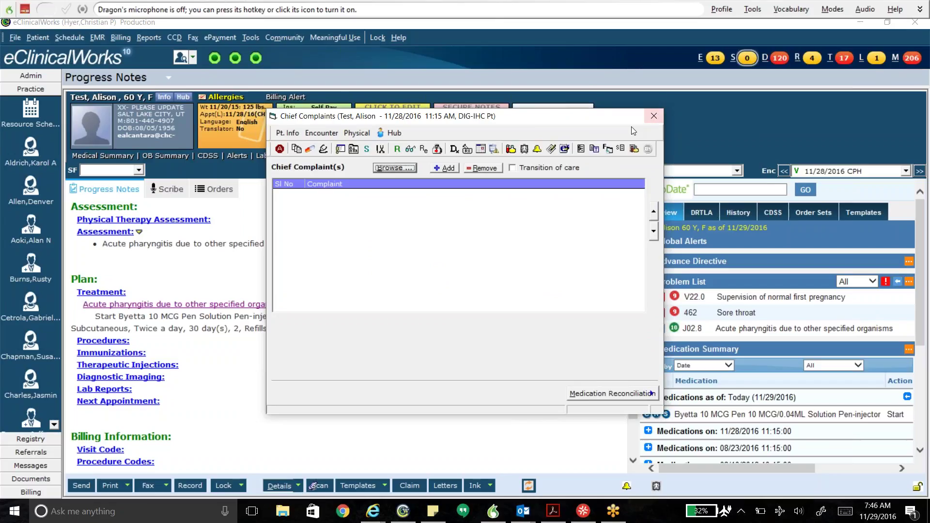
left_click(454, 150)
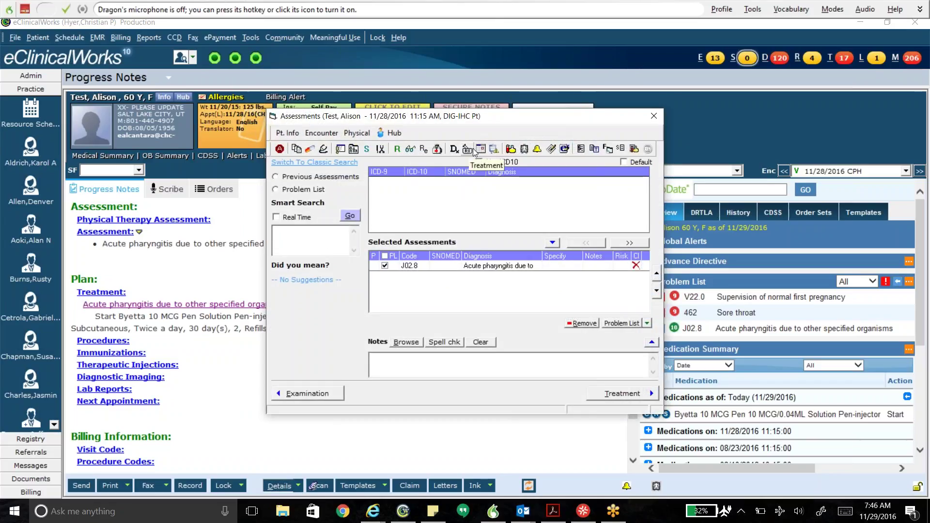
left_click(468, 150)
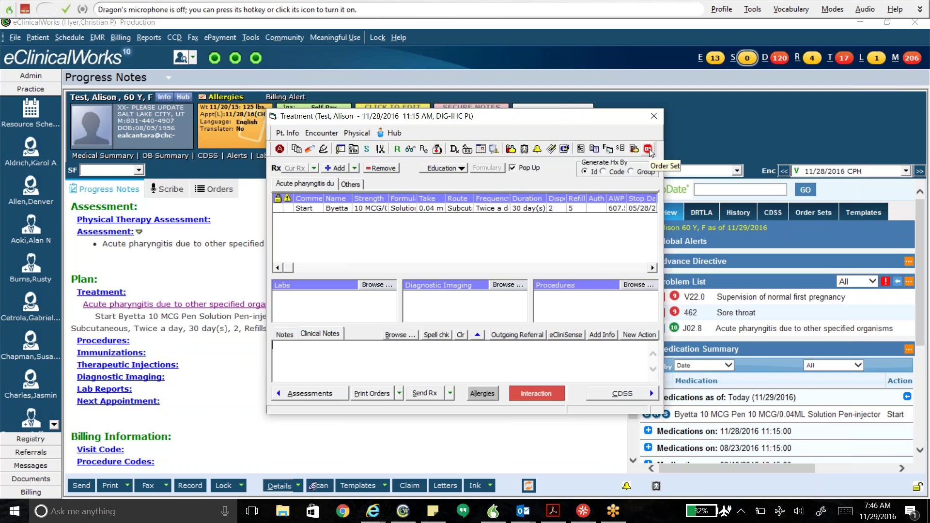
left_click(649, 150)
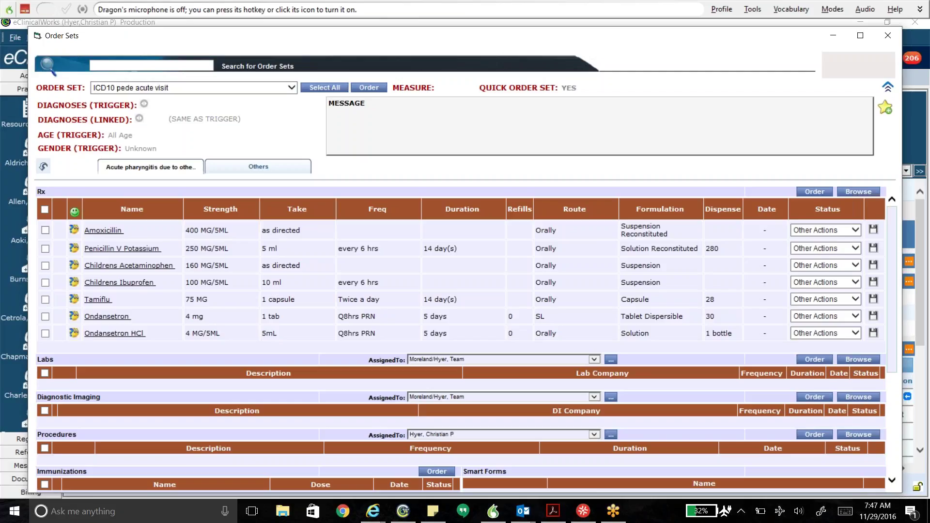
scroll(379, 306, "down", 5)
scroll(461, 339, "up", 5)
scroll(461, 339, "down", 4)
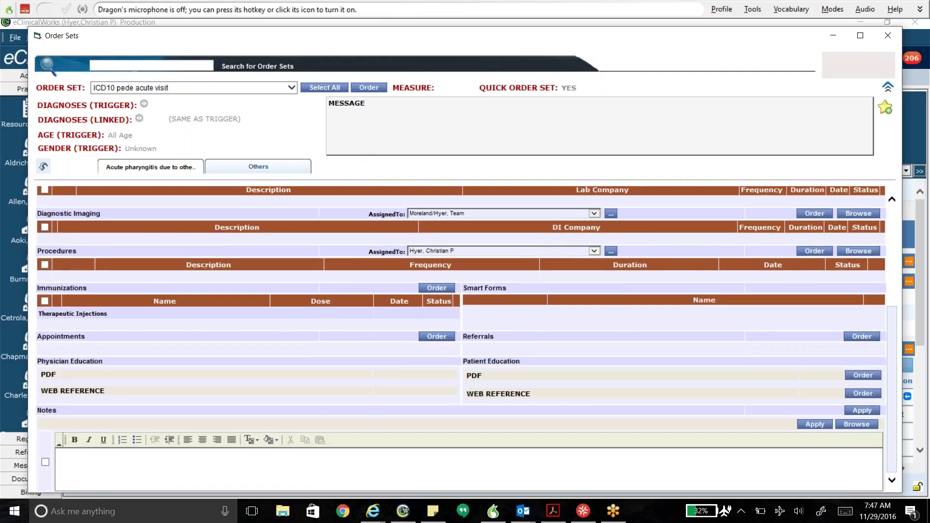
scroll(460, 339, "up", 4)
Step: Browse the available order sets and load the practice set *CHC Fever, URI, Vomit, Diarrhea Peds
left_click(291, 88)
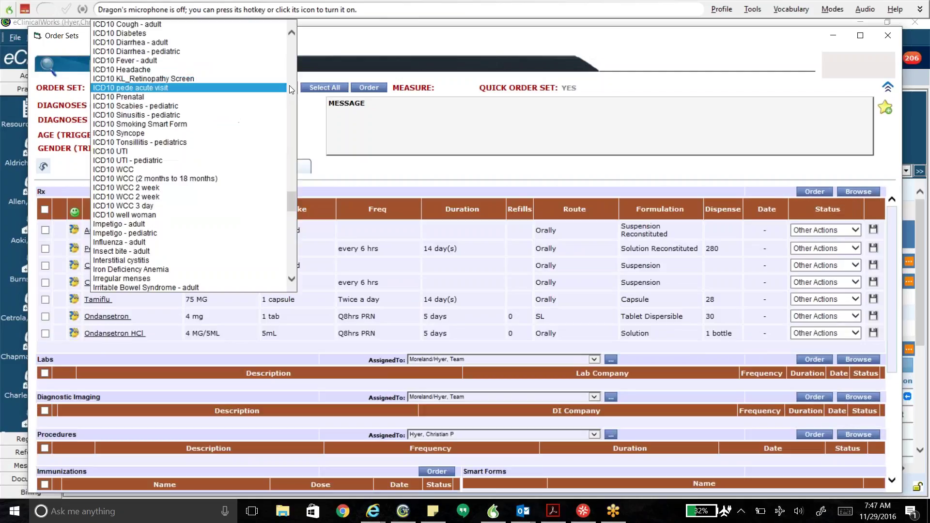
scroll(283, 107, "down", 15)
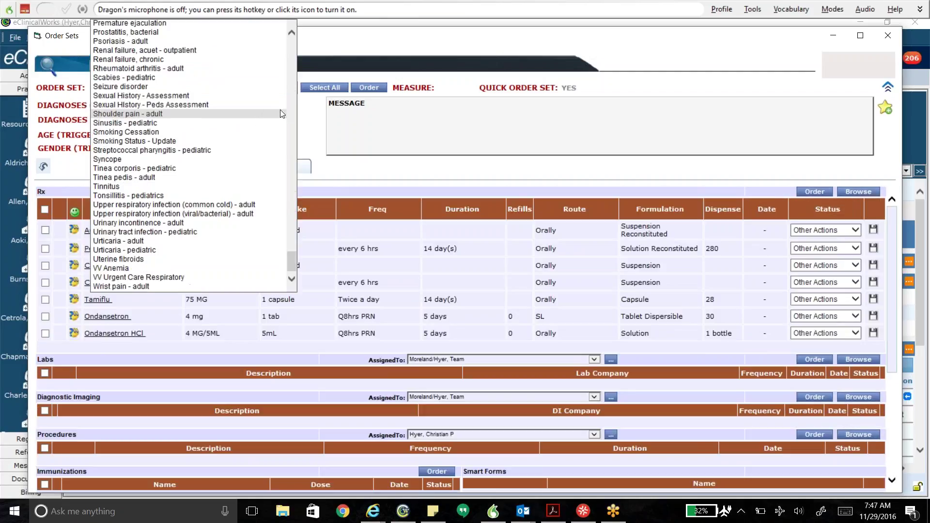
scroll(276, 110, "up", 20)
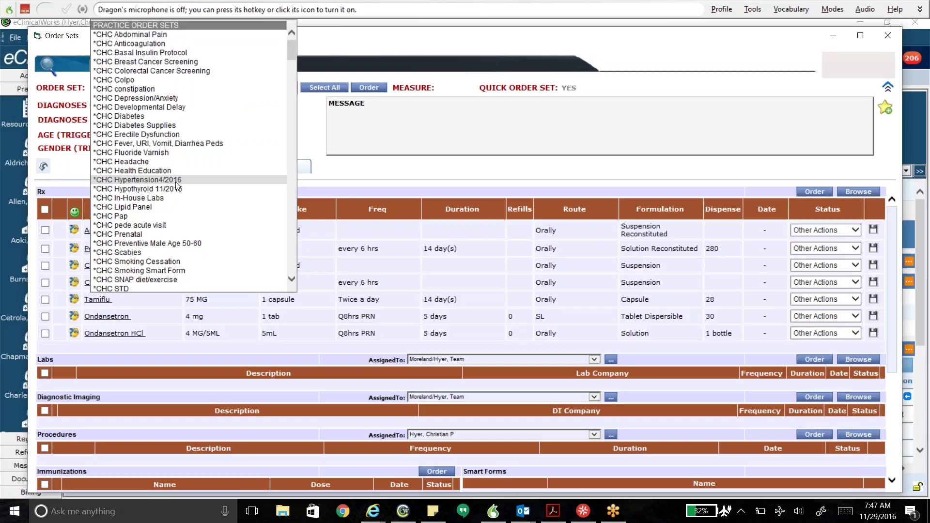
scroll(177, 185, "down", 8)
scroll(177, 186, "up", 6)
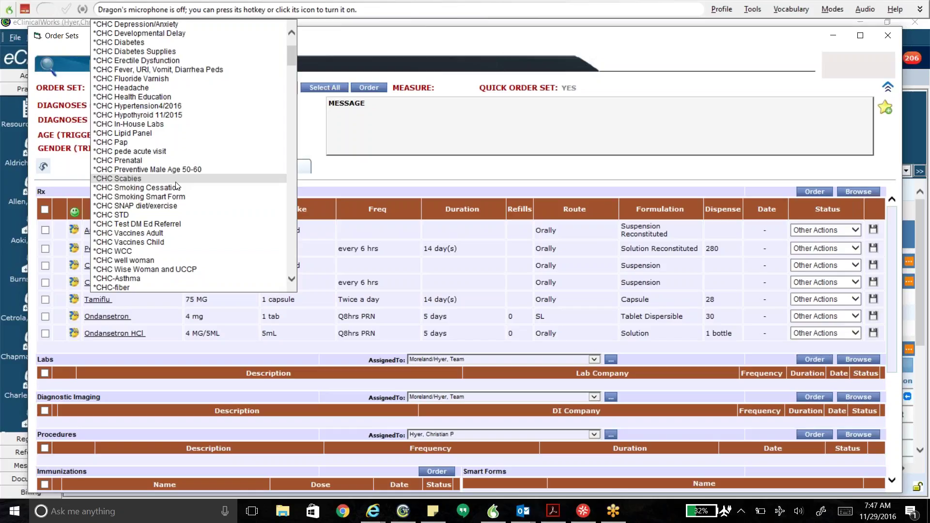
scroll(177, 185, "down", 3)
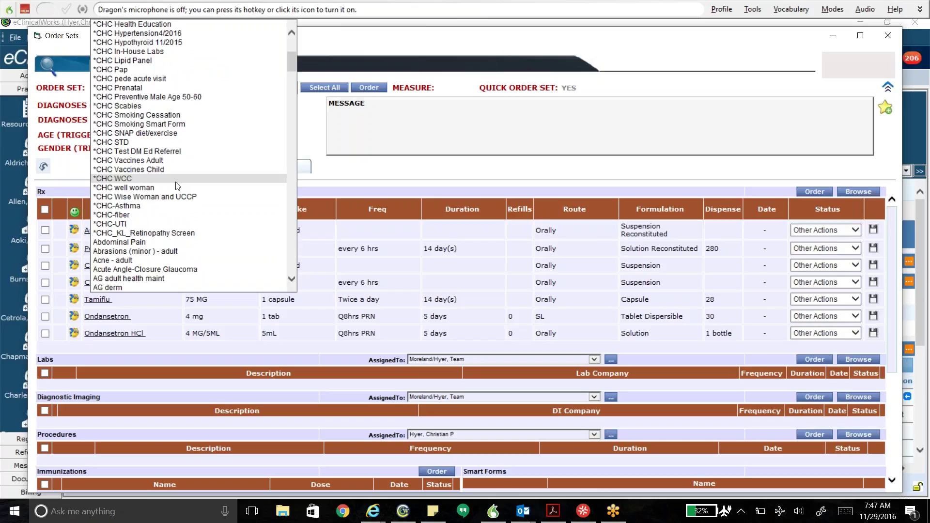
scroll(177, 186, "up", 5)
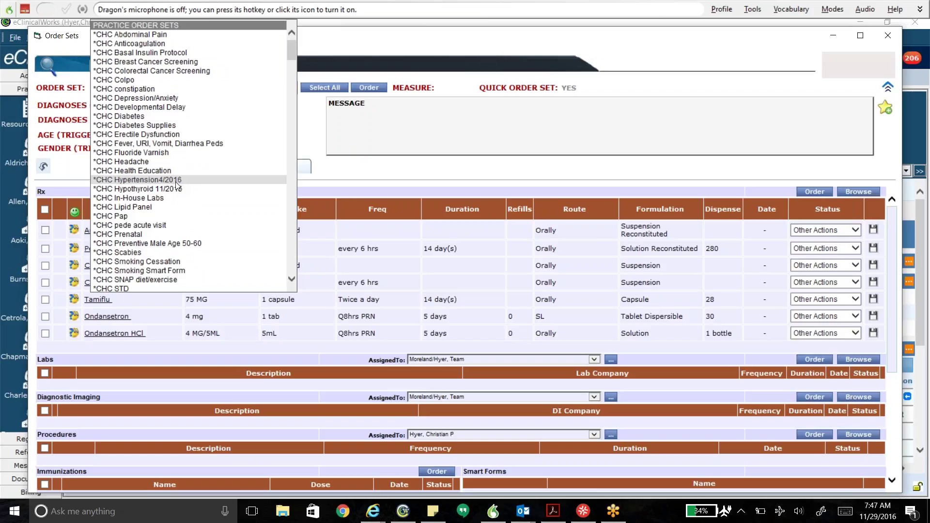
left_click(188, 144)
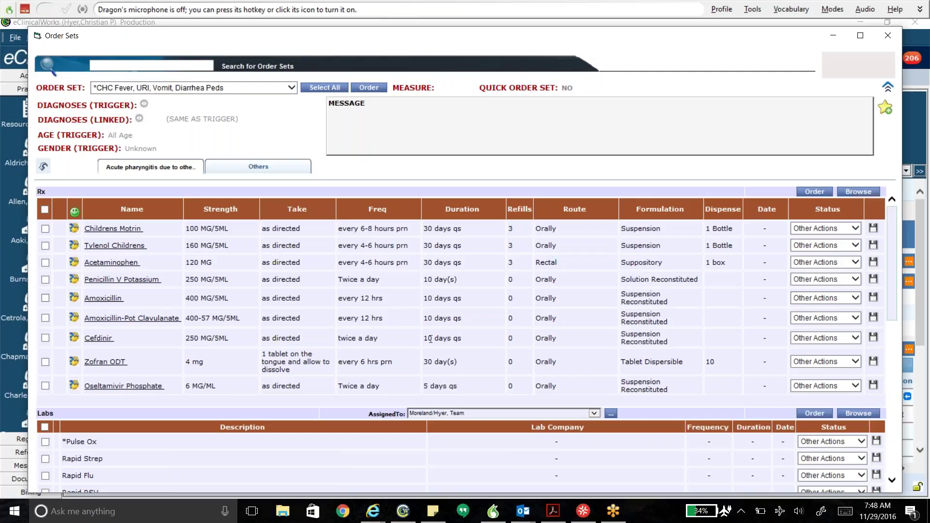
Step: Examine the medications, labs, diagnostic imaging and other sections of the loaded pediatric order set
scroll(380, 317, "down", 5)
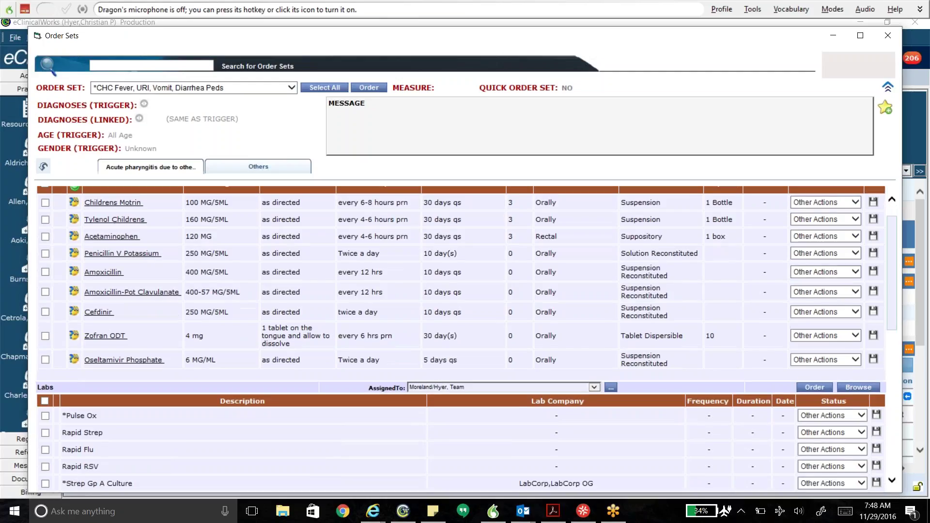
scroll(381, 317, "up", 5)
scroll(185, 282, "down", 1)
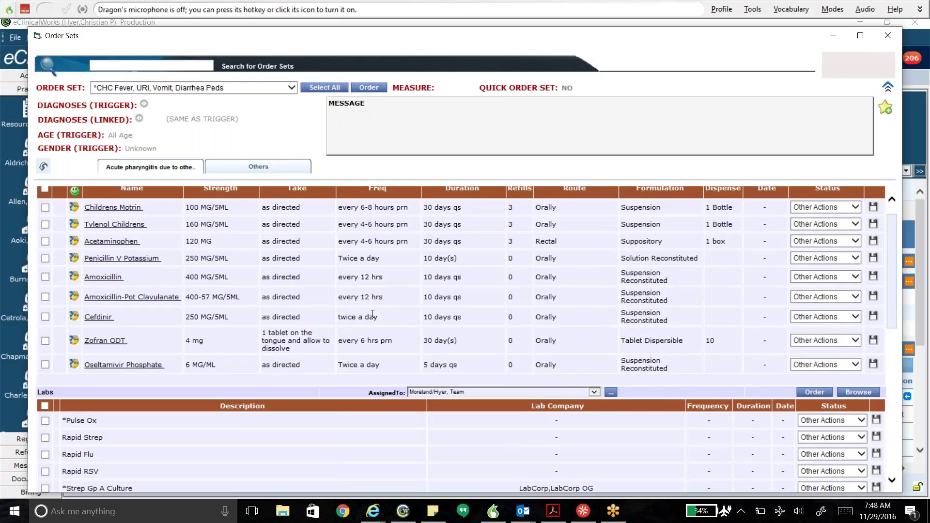
scroll(373, 329, "up", 1)
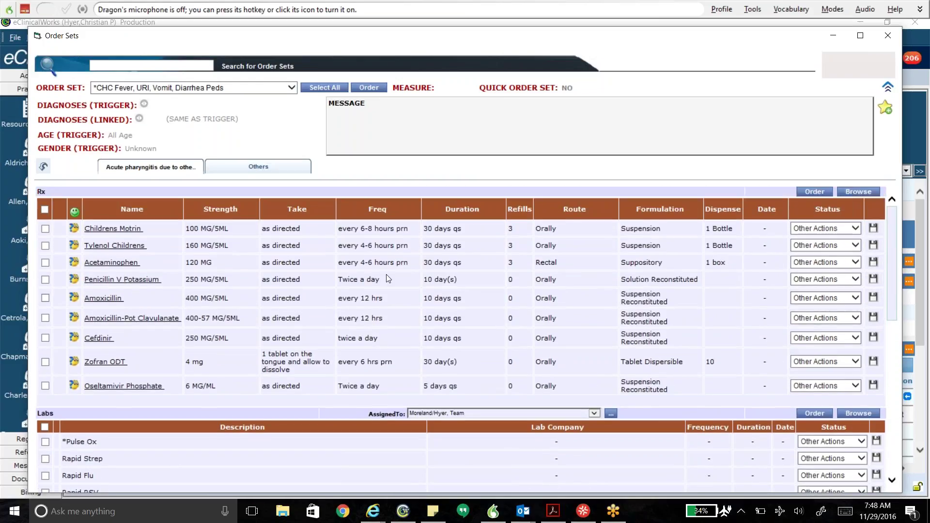
scroll(386, 275, "down", 5)
scroll(387, 273, "up", 4)
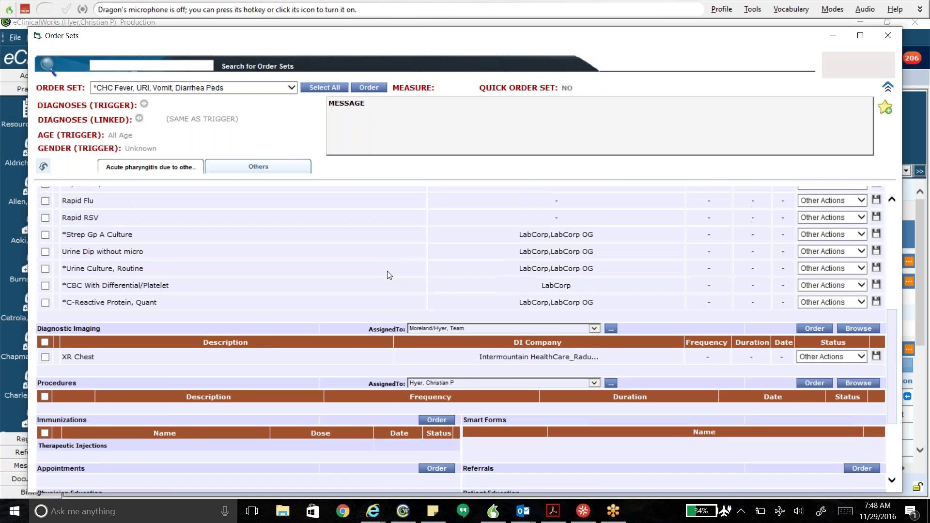
scroll(387, 273, "down", 5)
scroll(387, 275, "up", 6)
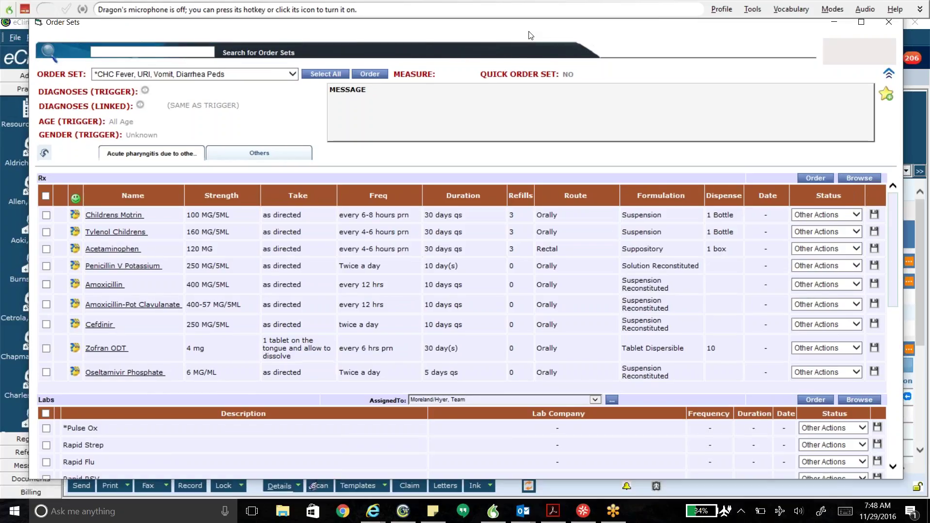
Step: Browse the available practice order sets and load *CHC Diabetes Supplies
mouse_move(530, 35)
left_mouse_down()
mouse_move(531, 77)
mouse_move(525, 19)
mouse_move(521, 33)
left_mouse_up()
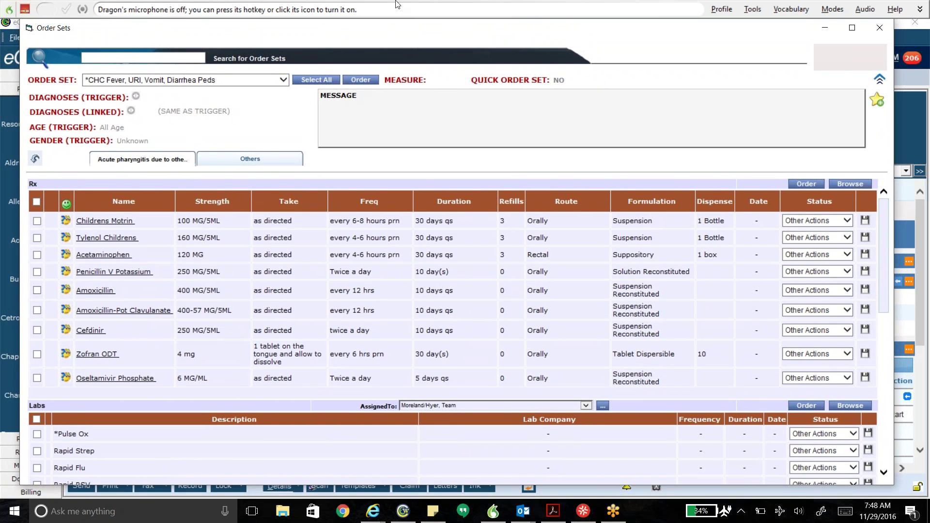
left_click(283, 80)
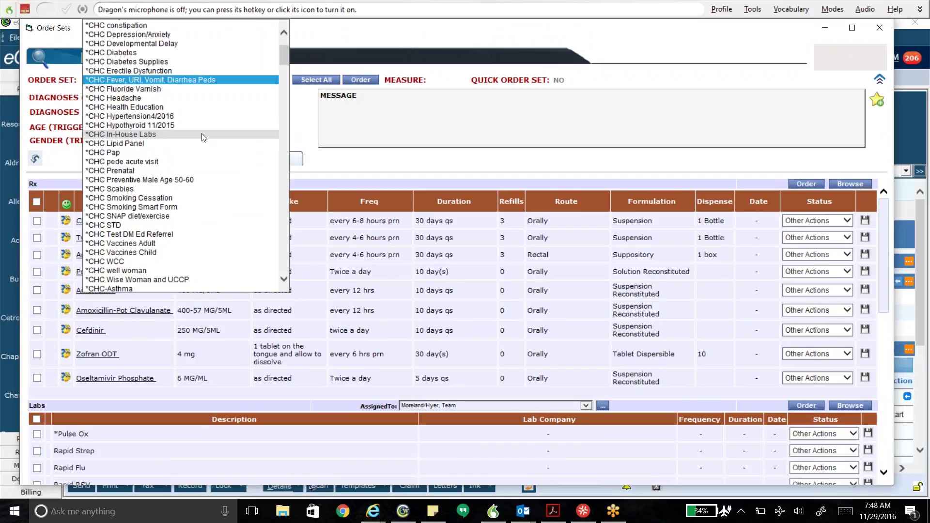
scroll(203, 138, "down", 10)
scroll(203, 137, "up", 8)
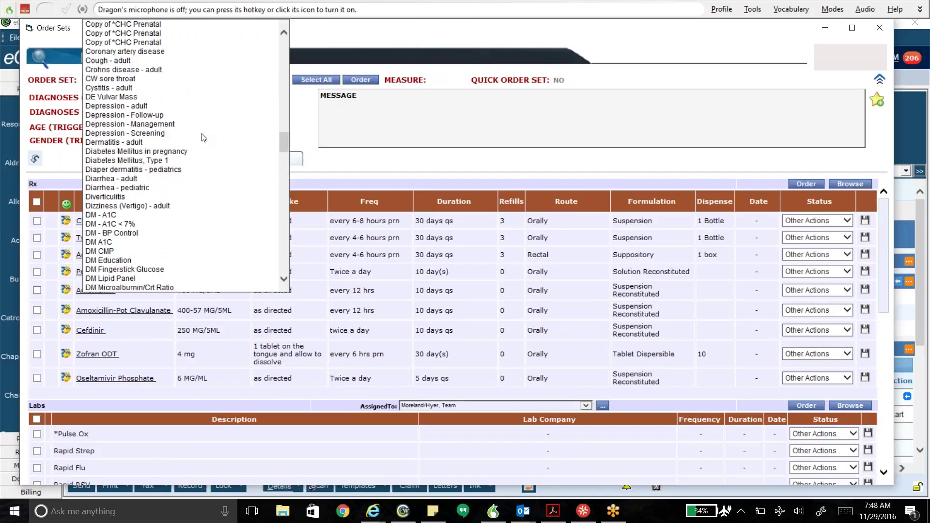
scroll(204, 137, "down", 15)
scroll(201, 135, "down", 8)
scroll(202, 135, "up", 20)
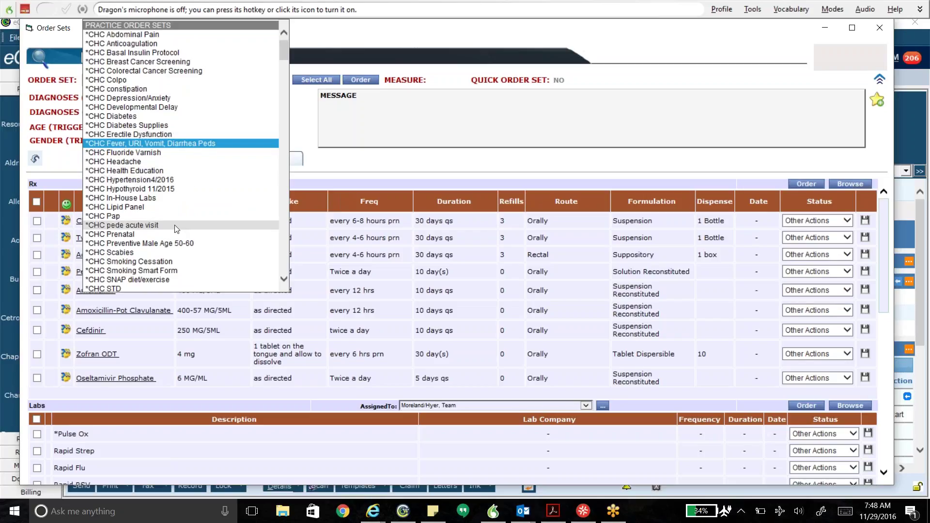
left_click(171, 127)
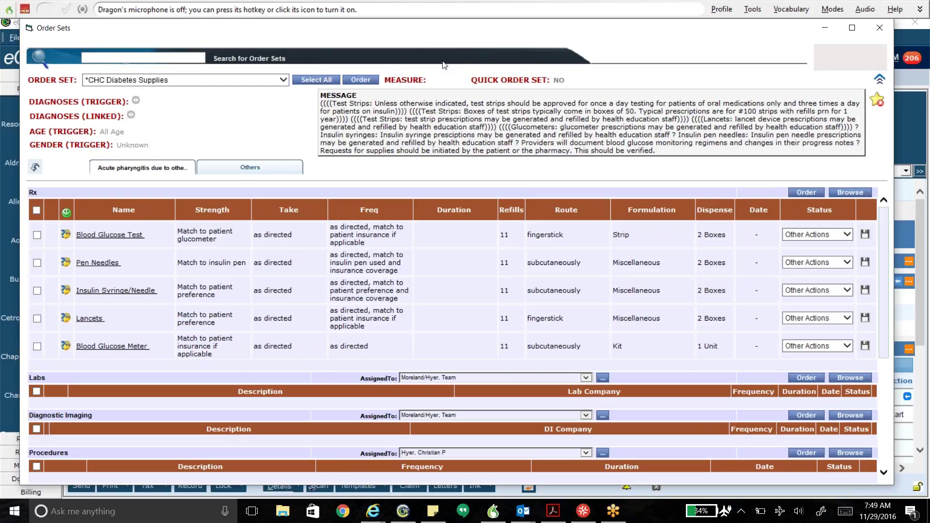
Step: Examine the message and the supply prescriptions of the diabetes order set, and close the order sets window
mouse_move(446, 40)
left_mouse_down()
mouse_move(359, 24)
mouse_move(435, 26)
left_mouse_up()
double_click(435, 26)
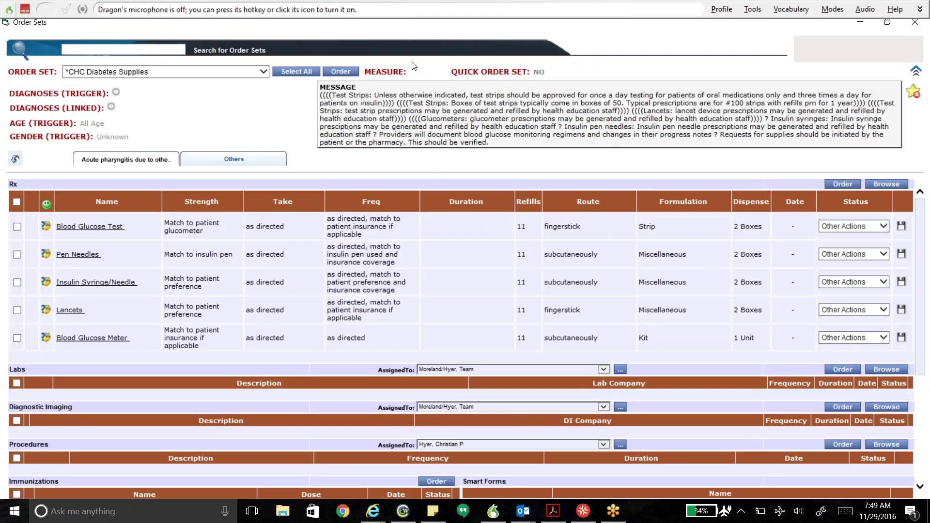
left_click(887, 23)
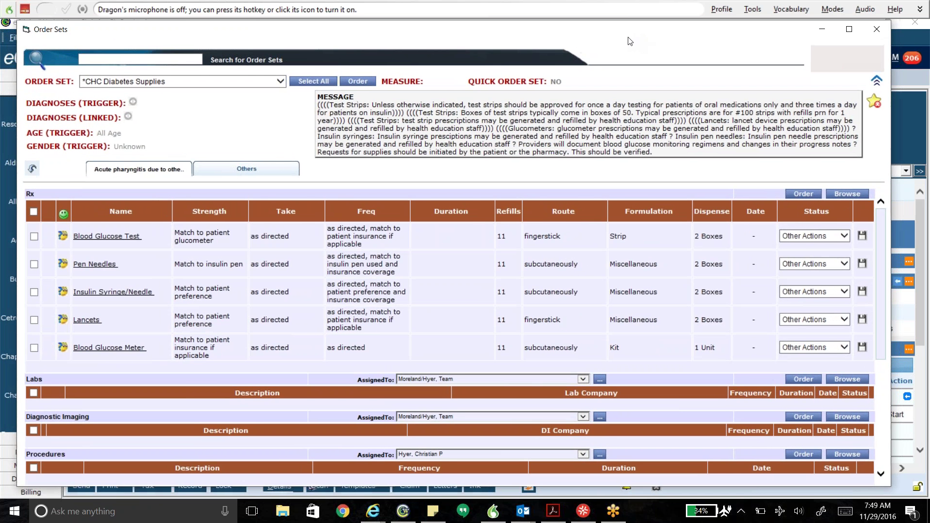
mouse_move(635, 36)
left_mouse_down()
mouse_move(622, 55)
mouse_move(632, 50)
mouse_move(621, 43)
left_mouse_up()
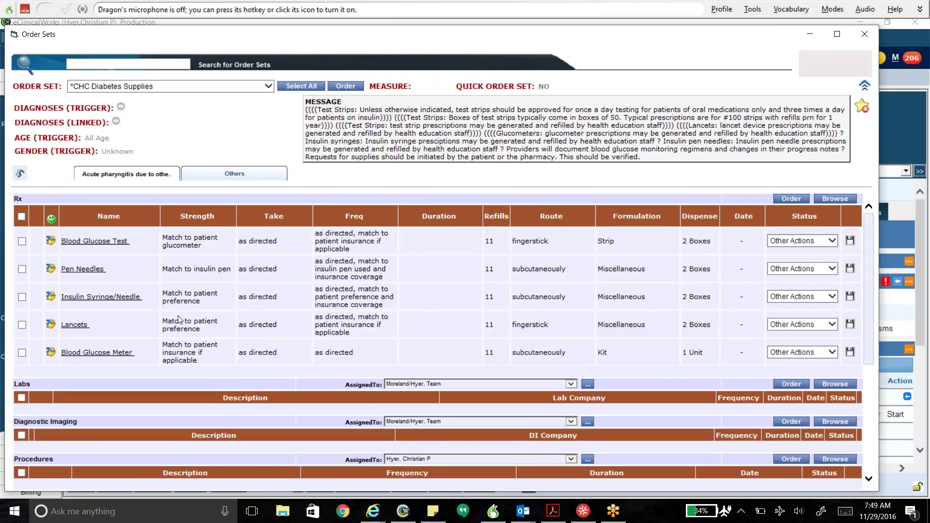
left_click_drag(180, 320, 345, 55)
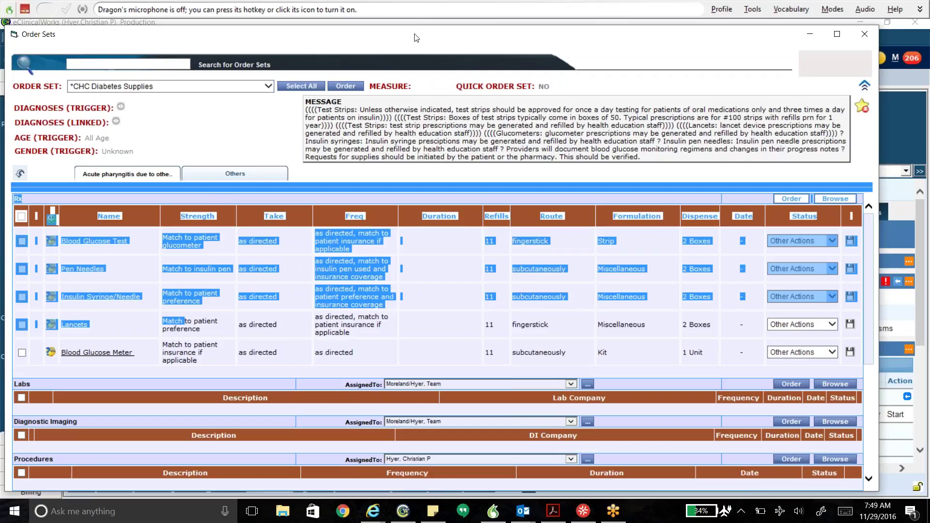
left_click(406, 192)
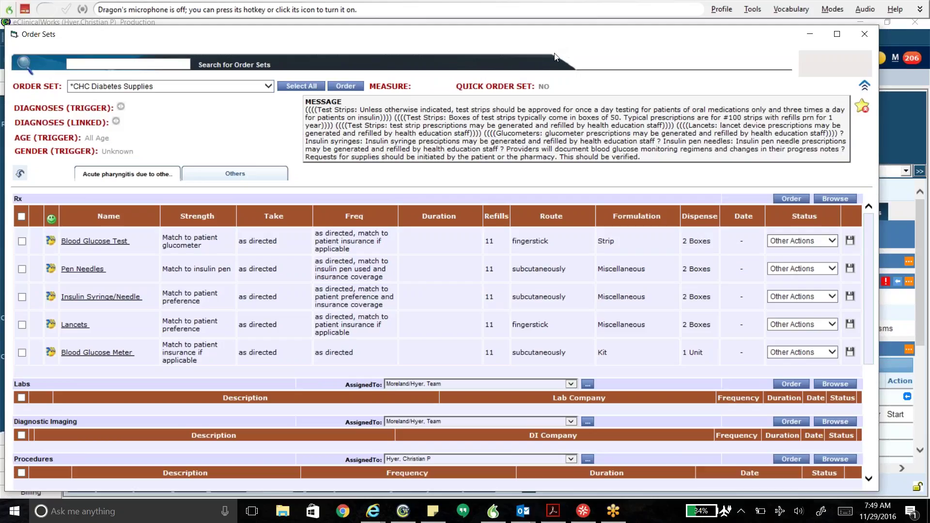
left_click_drag(620, 40, 598, 60)
left_click_drag(584, 57, 528, 47)
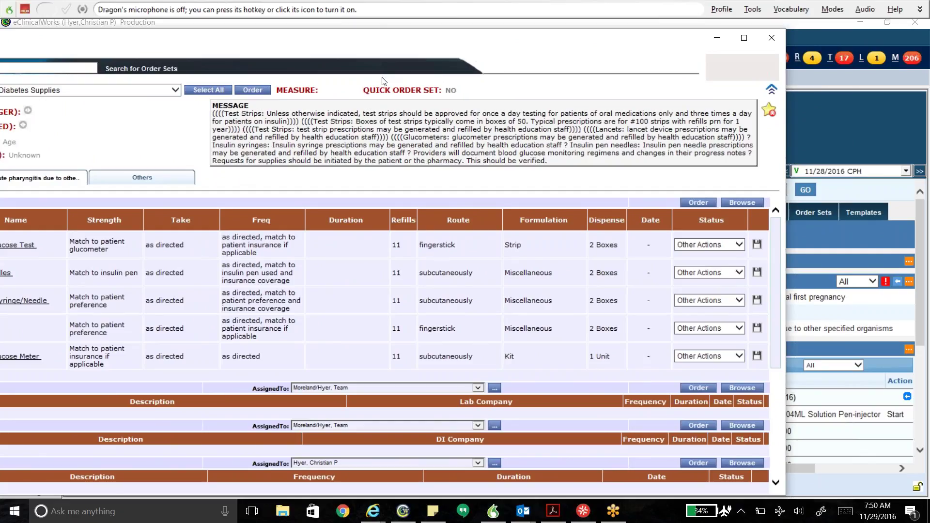
mouse_move(407, 51)
left_mouse_down()
mouse_move(442, 24)
mouse_move(442, 53)
mouse_move(409, 58)
left_mouse_up()
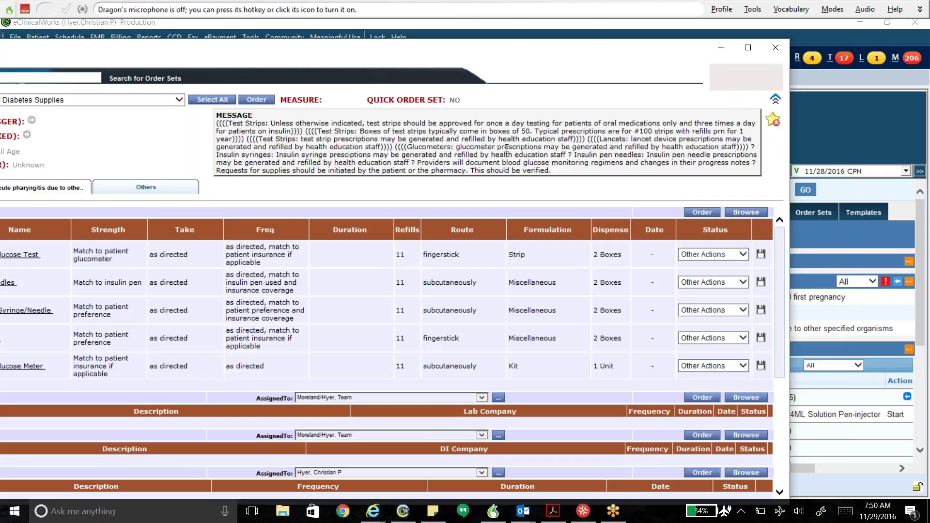
left_click_drag(532, 54, 616, 49)
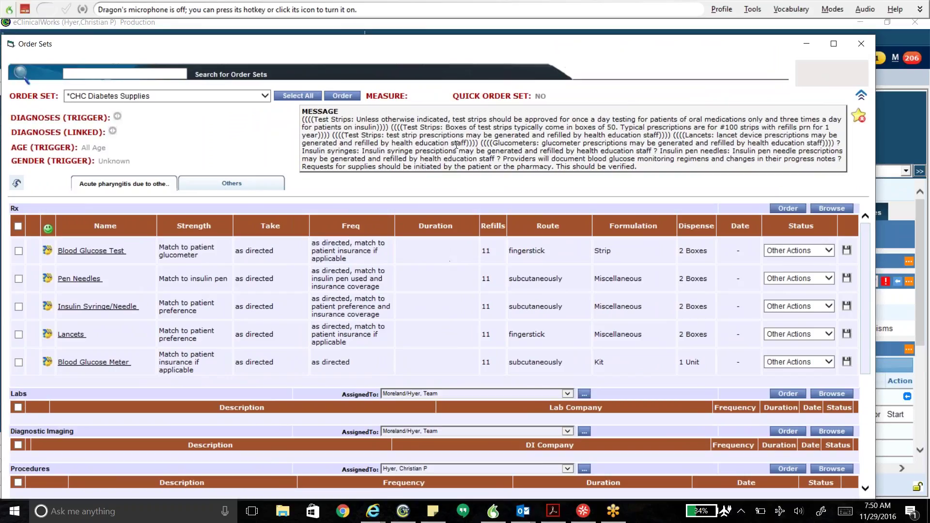
mouse_move(465, 52)
left_mouse_down()
mouse_move(457, 51)
mouse_move(469, 20)
mouse_move(473, 45)
left_mouse_up()
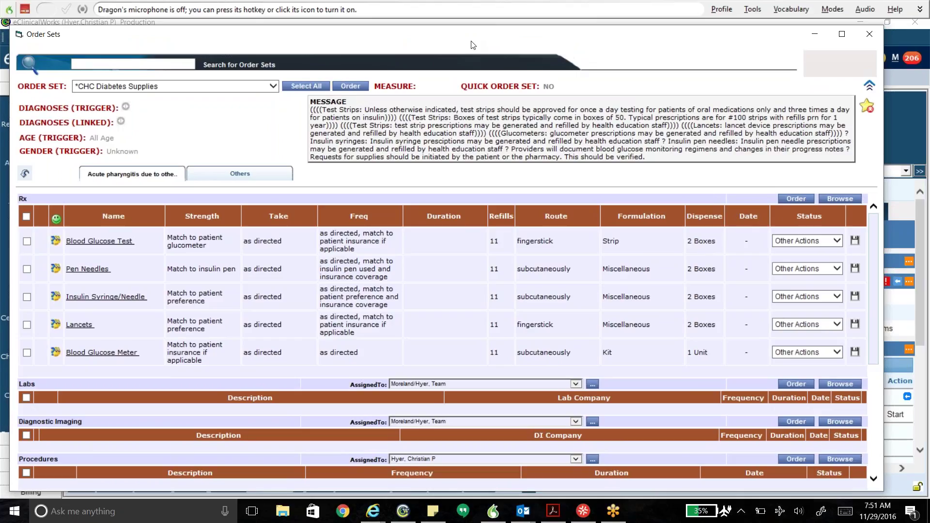
left_click_drag(473, 45, 475, 41)
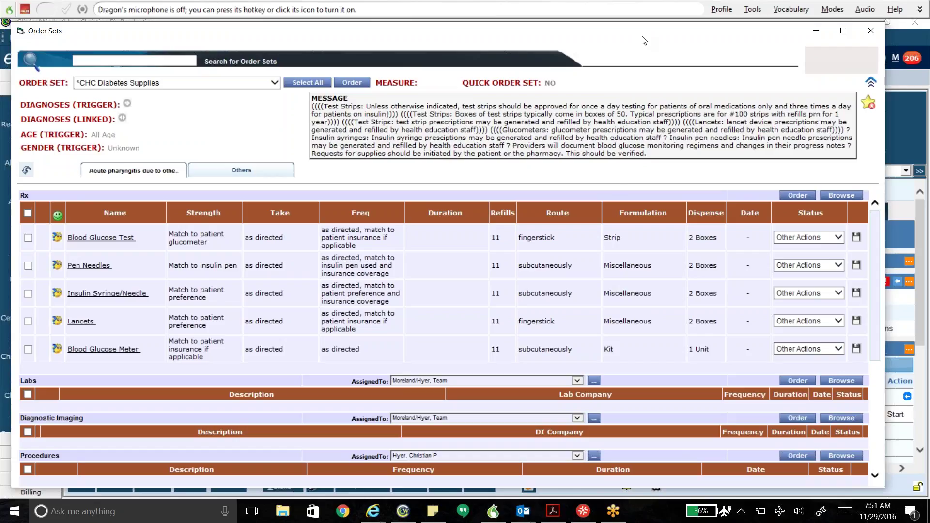
left_click_drag(645, 39, 642, 34)
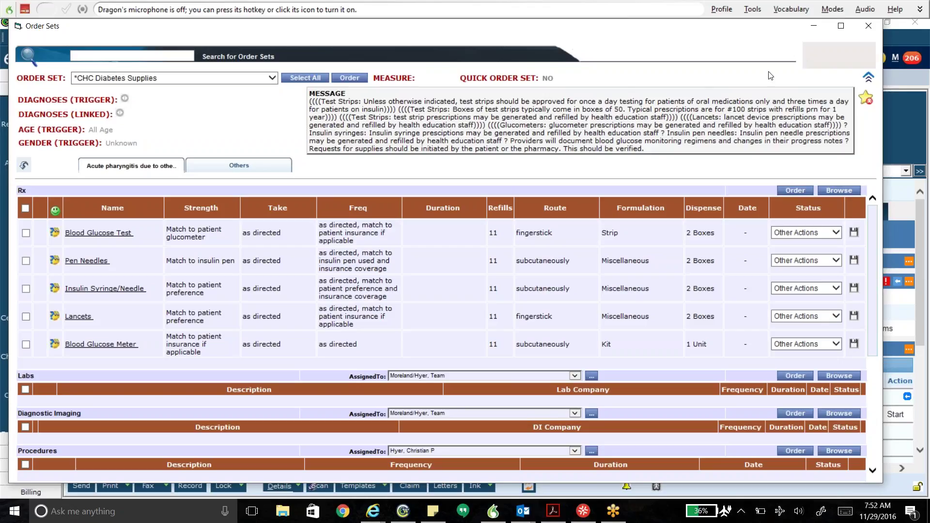
left_click(870, 27)
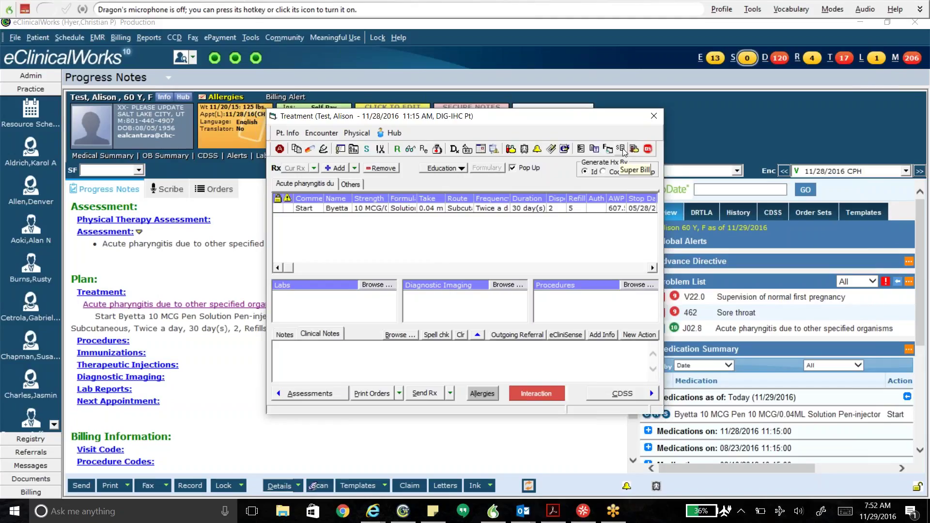
Step: Open the visit's Super Bill and tick OB Visit (no charge prenatal) on the *Prenatal - complicated bill
left_click(621, 150)
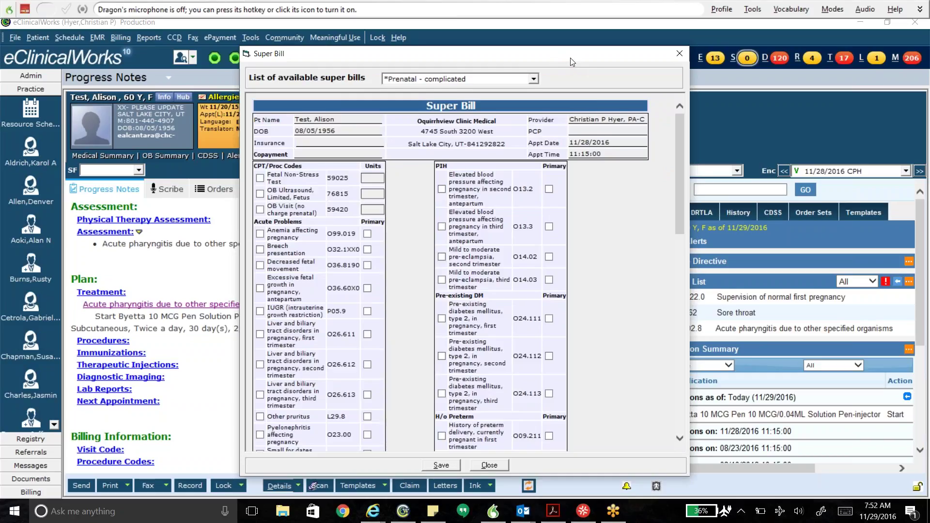
left_click_drag(571, 59, 544, 53)
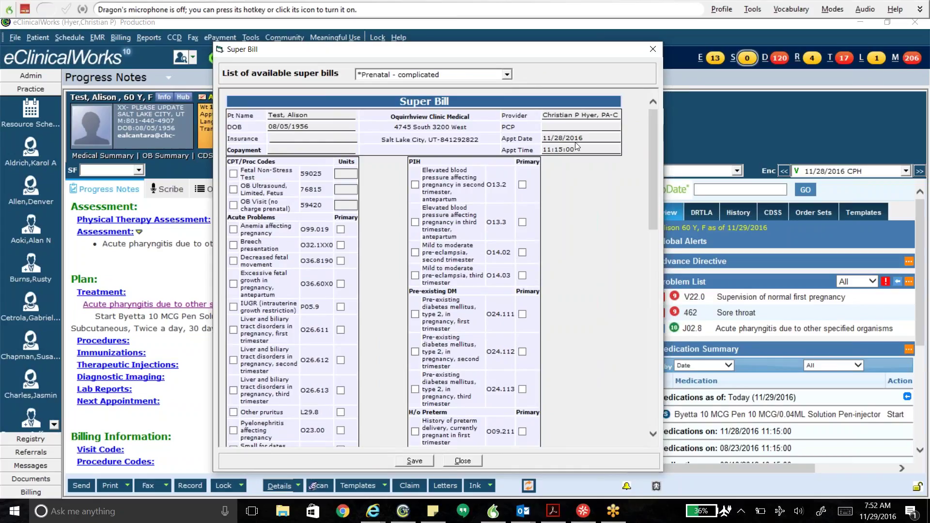
left_click(235, 206)
Step: Examine the diagnosis sections of the complicated prenatal super bill, from acute problems through obesity, GDM, twins and CHTN
left_click(653, 432)
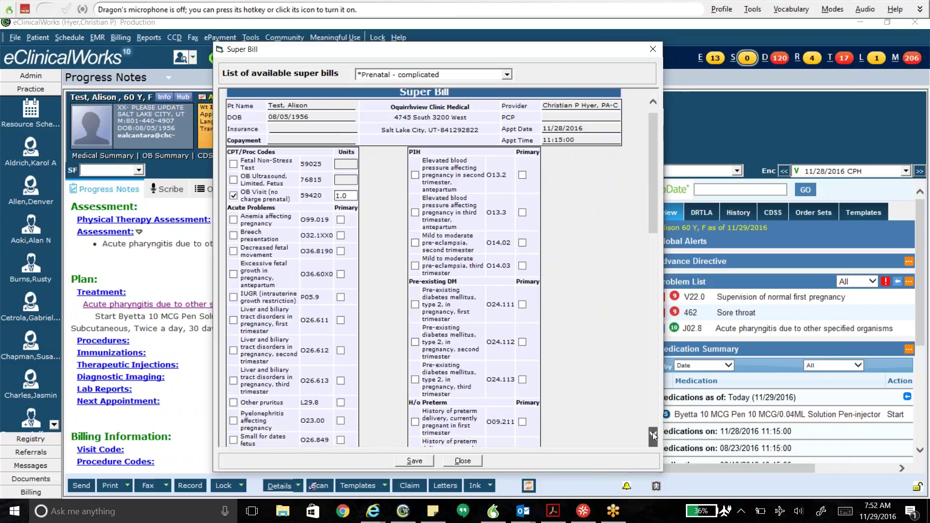
left_click(653, 433)
left_click(653, 433)
left_click(653, 432)
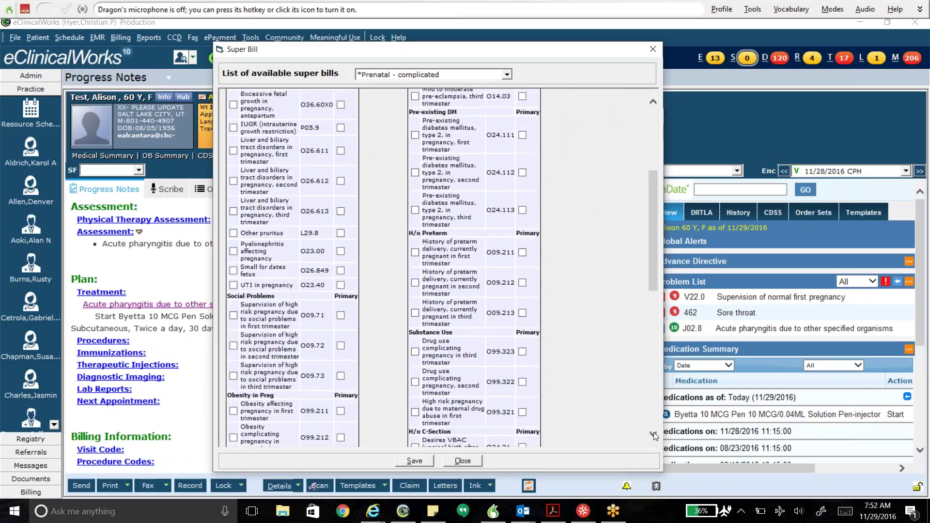
left_click(653, 433)
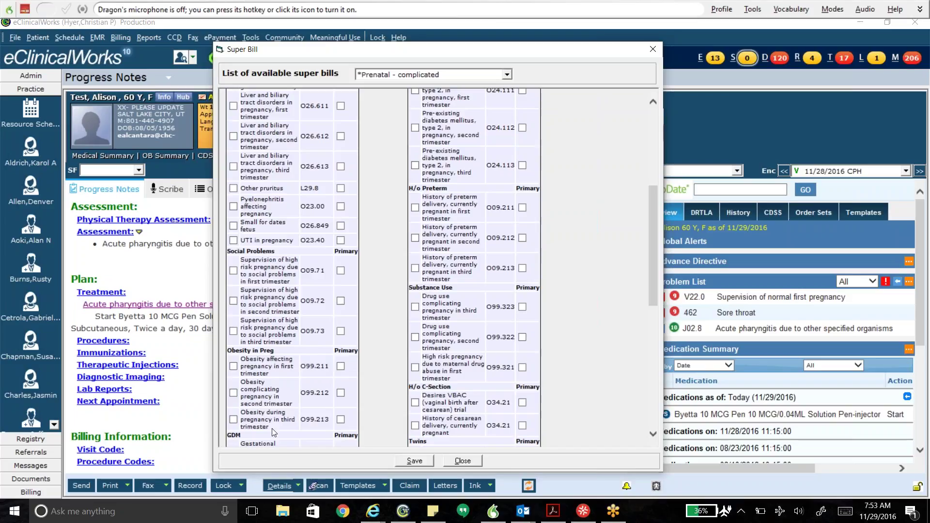
left_click(653, 434)
left_click(653, 434)
left_click(653, 435)
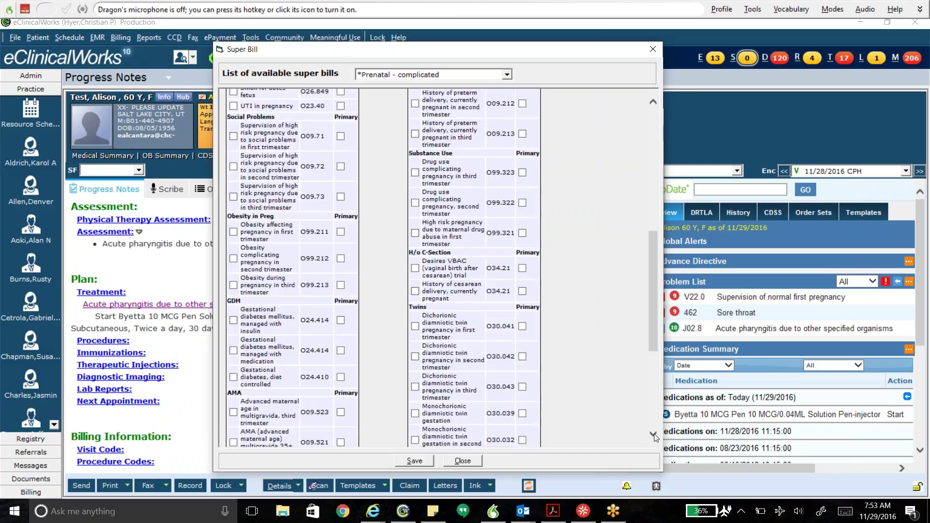
scroll(654, 434, "down", 3)
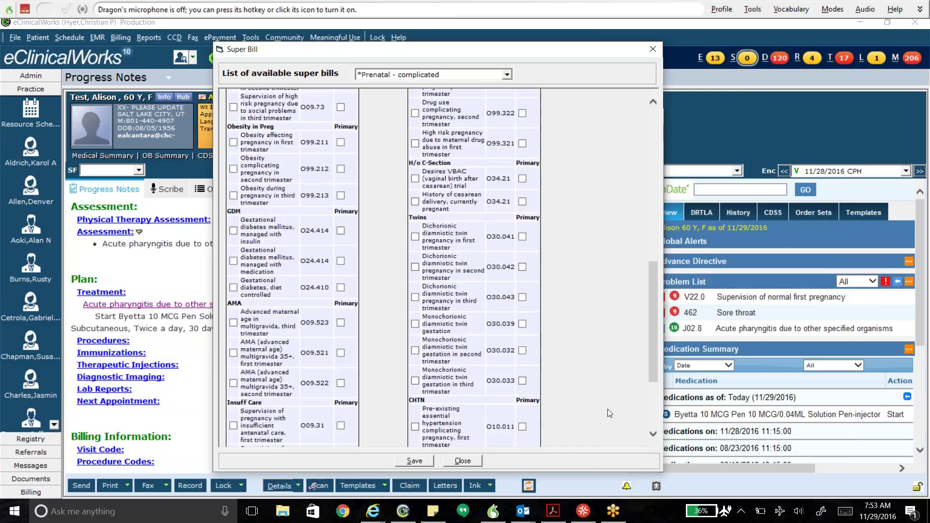
scroll(656, 438, "down", 3)
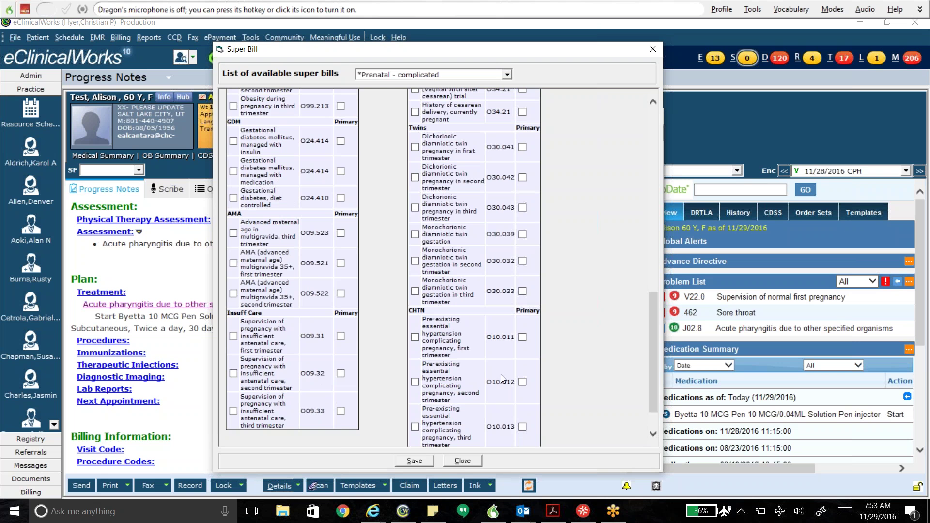
left_click_drag(653, 333, 657, 163)
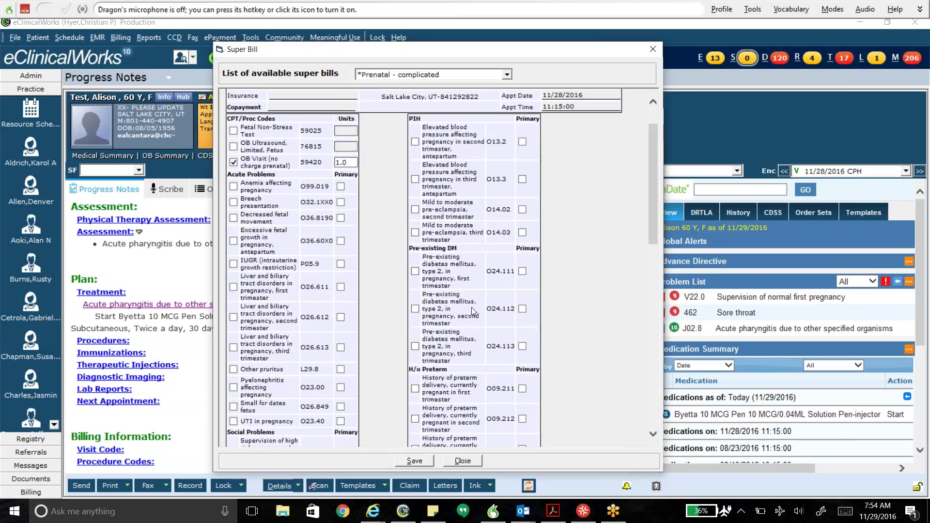
left_click_drag(653, 201, 639, 307)
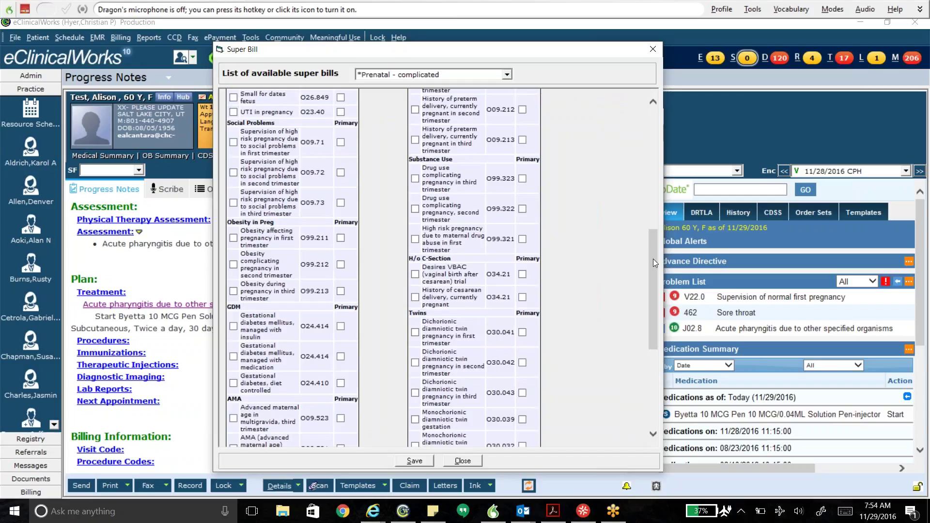
left_click_drag(653, 262, 647, 291)
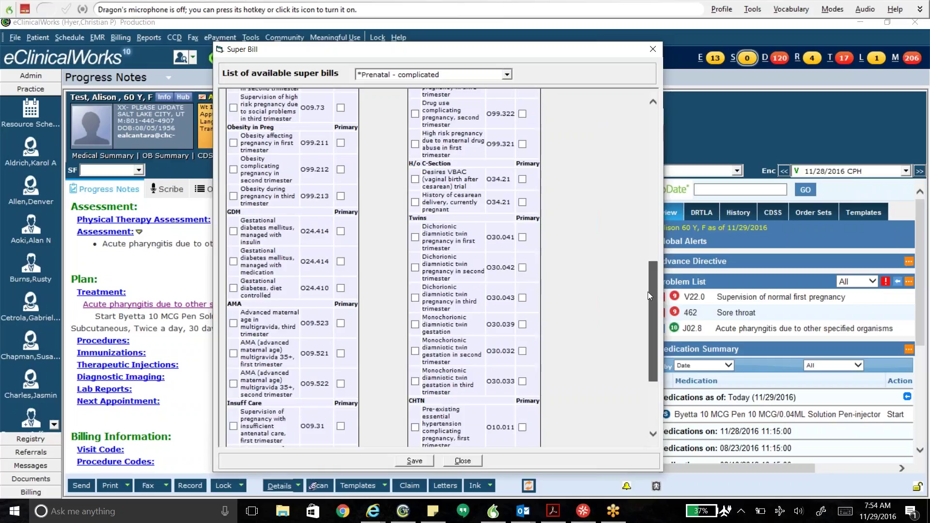
left_click_drag(647, 292, 653, 304)
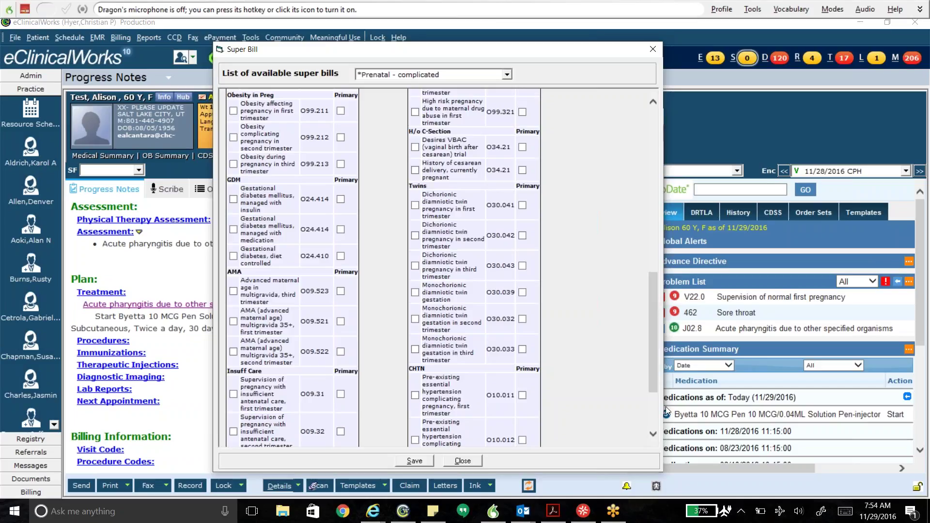
left_click_drag(651, 353, 650, 224)
Step: Switch to the *Prenatal - Uncomplicated super bill, tick OB Visit (no charge prenatal) and close the bill without saving
left_click(508, 75)
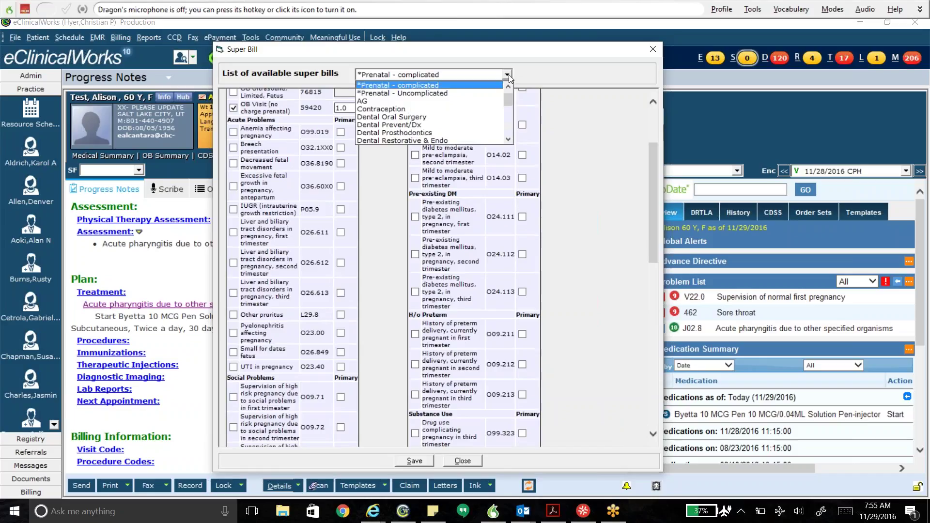
left_click(497, 94)
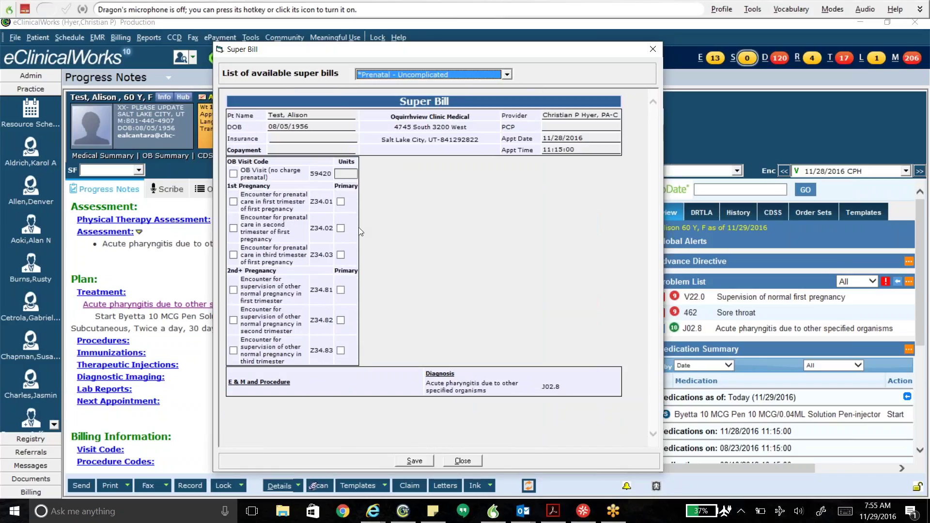
left_click(233, 174)
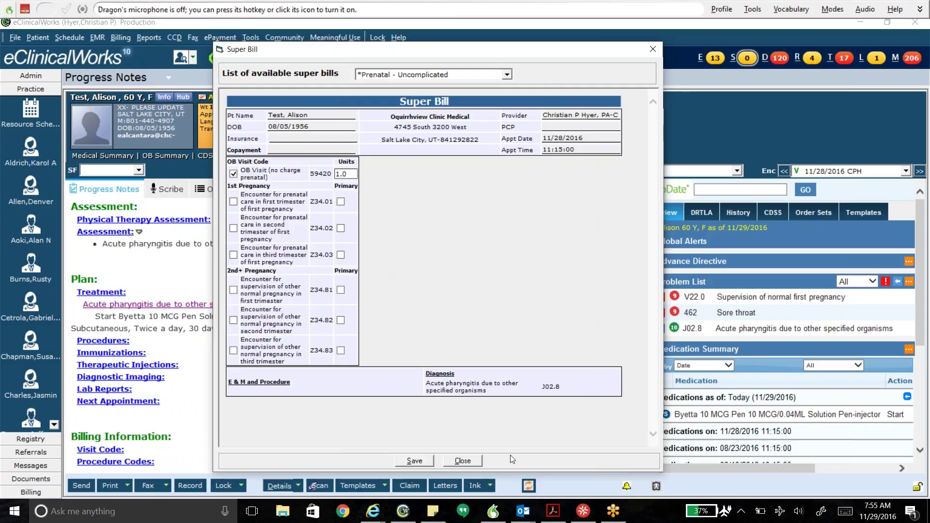
left_click(479, 462)
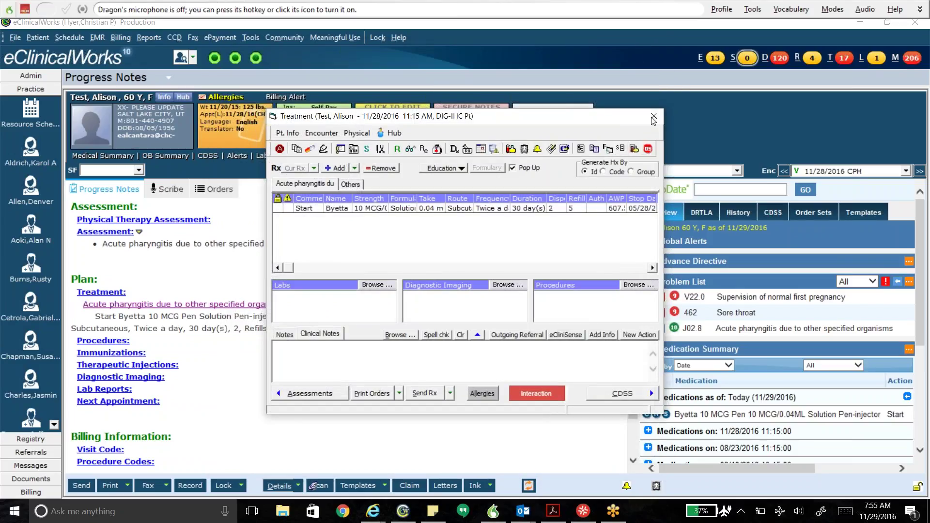
Step: Close the Treatment window, examine the Views, Show/Hide and Defaults options in My Settings, and leave the settings without saving
left_click(654, 118)
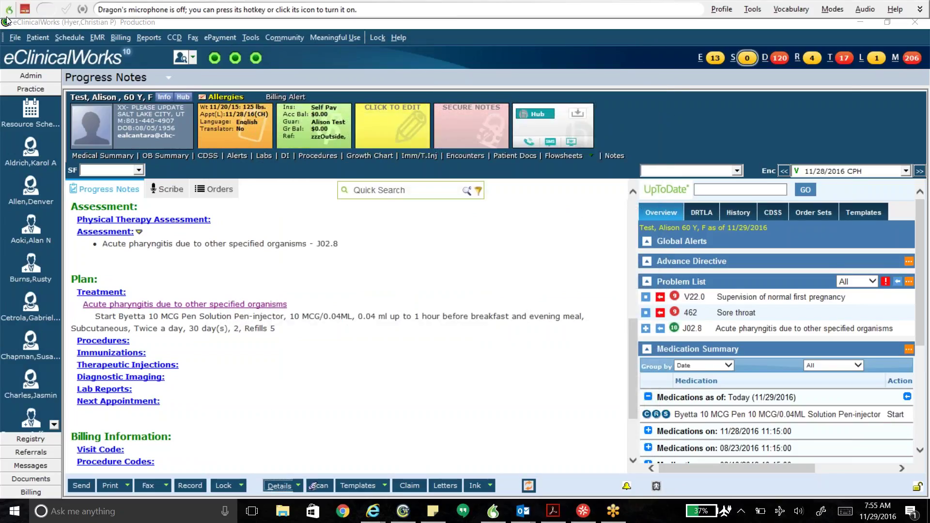
left_click(14, 38)
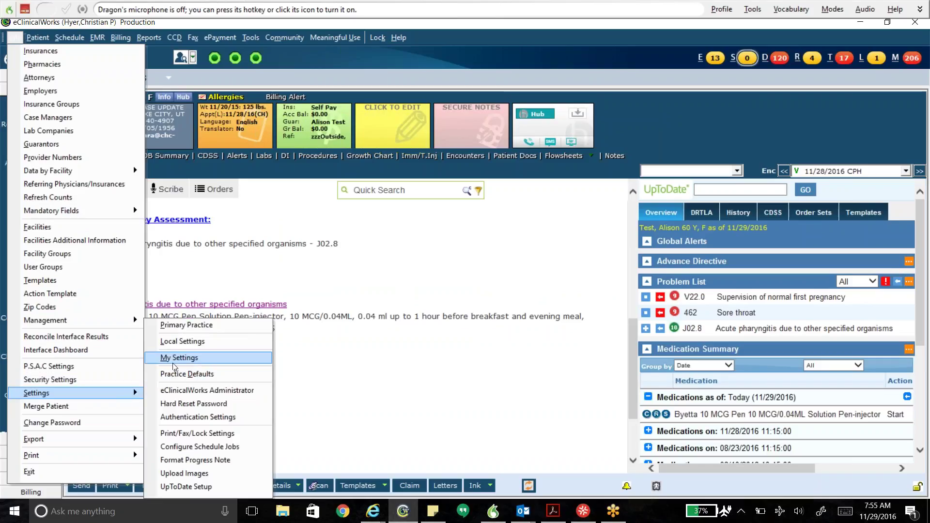
left_click(175, 367)
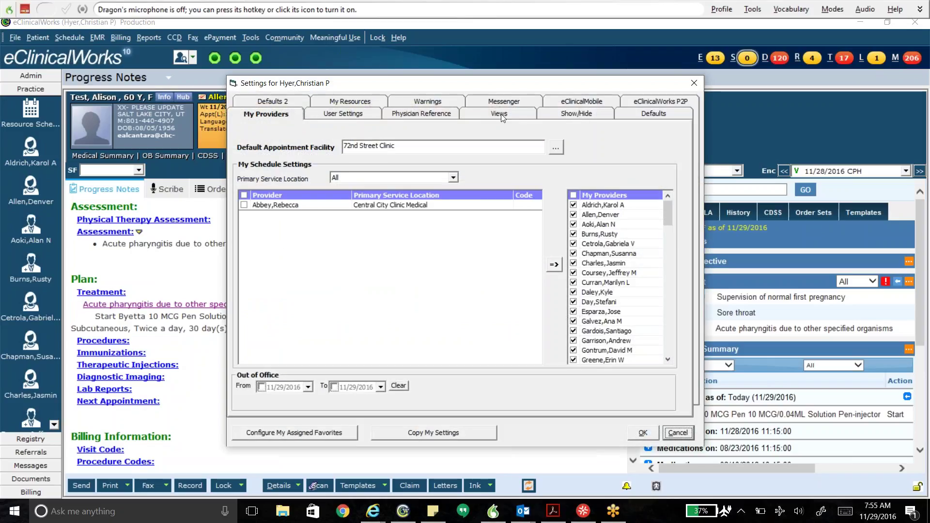
left_click(501, 115)
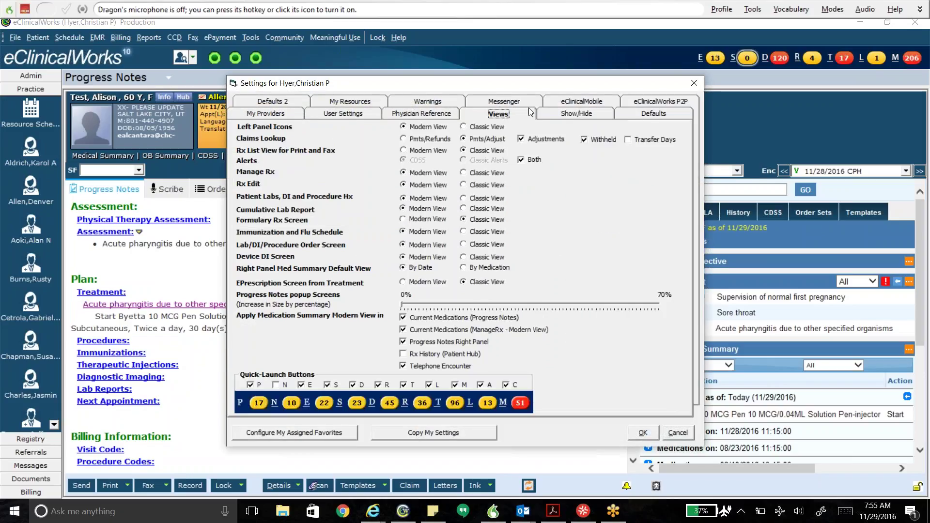
left_click(563, 115)
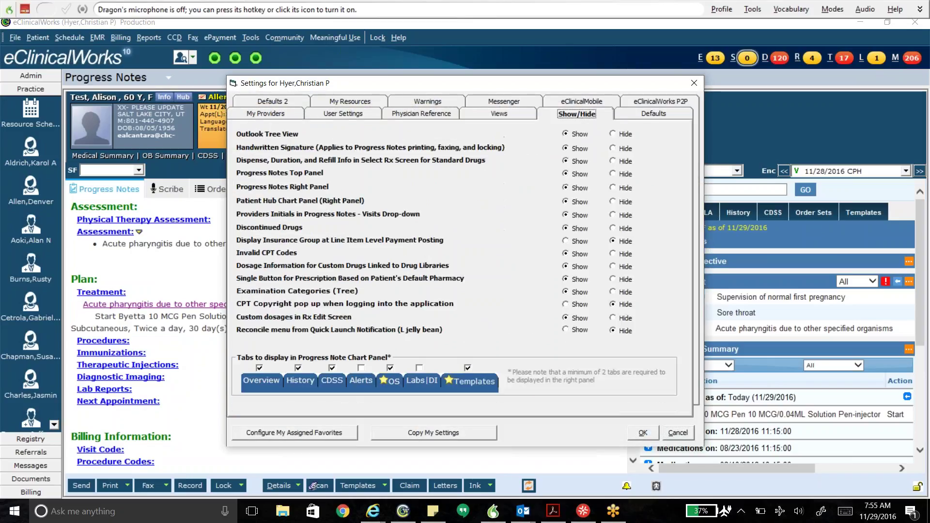
left_click(627, 114)
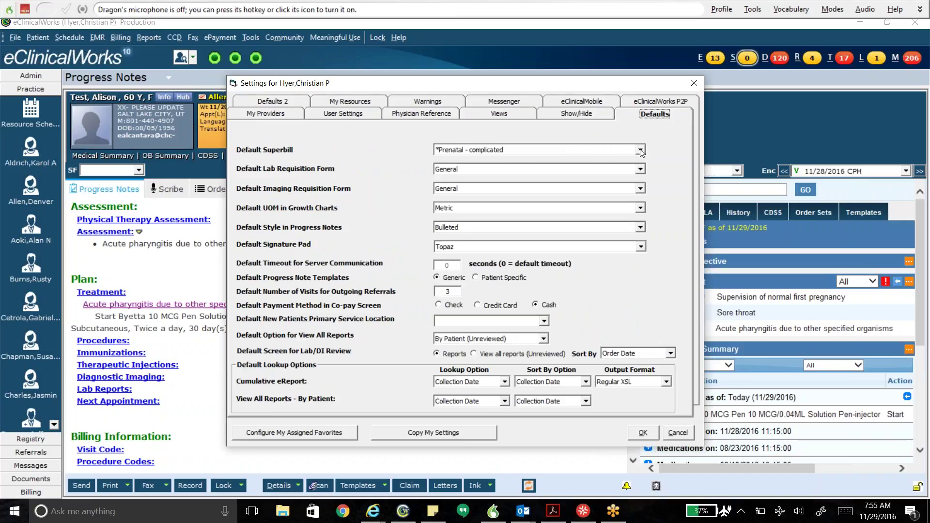
left_click(677, 433)
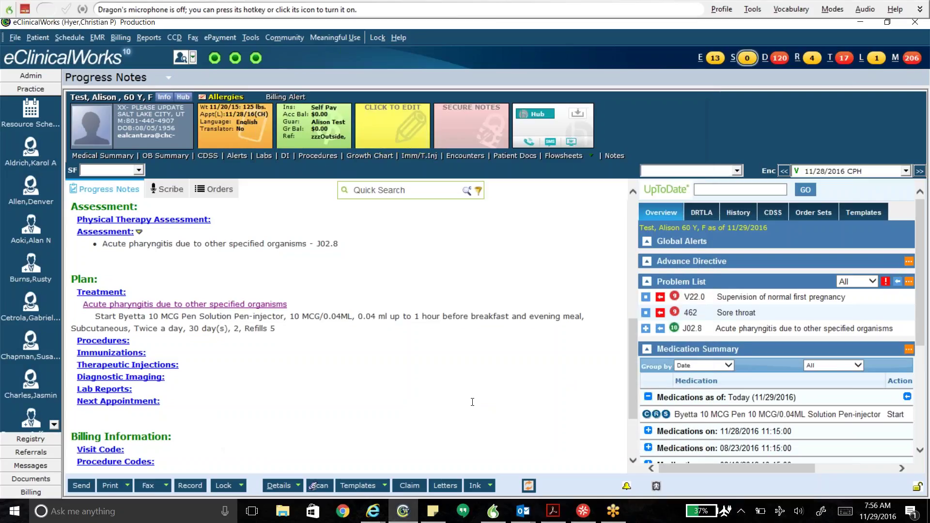
Step: Tick OB Visit (no charge prenatal) and Anemia affecting pregnancy on the visit's *Prenatal - complicated super bill, save it and close Chief Complaints
left_click(273, 490)
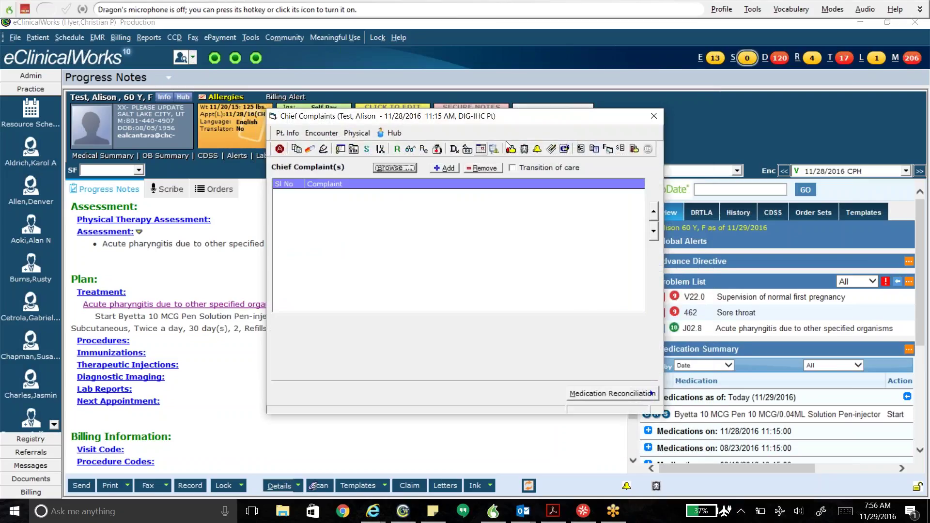
right_click(622, 151)
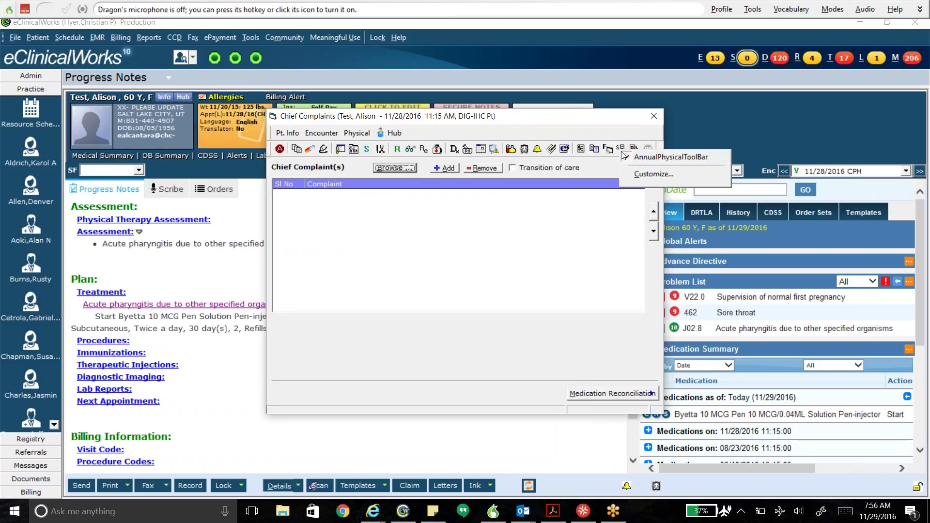
right_click(622, 147)
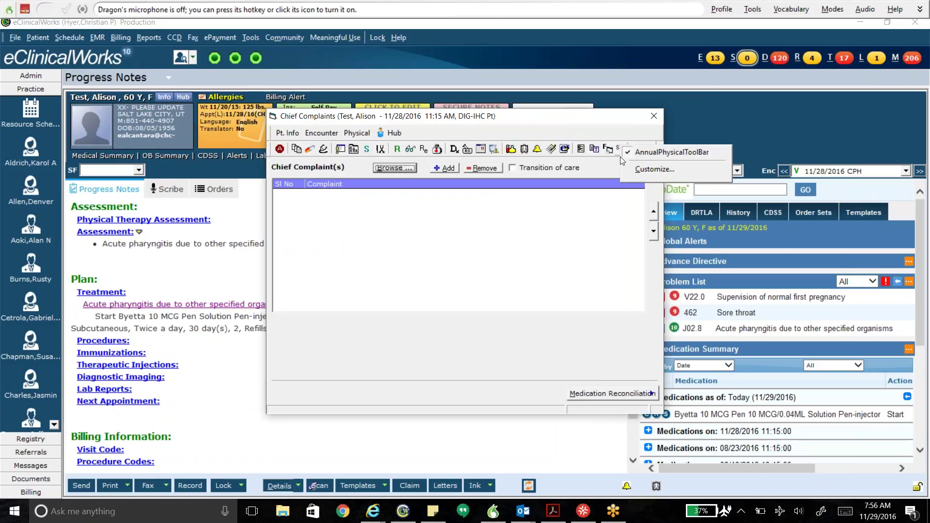
left_click(621, 156)
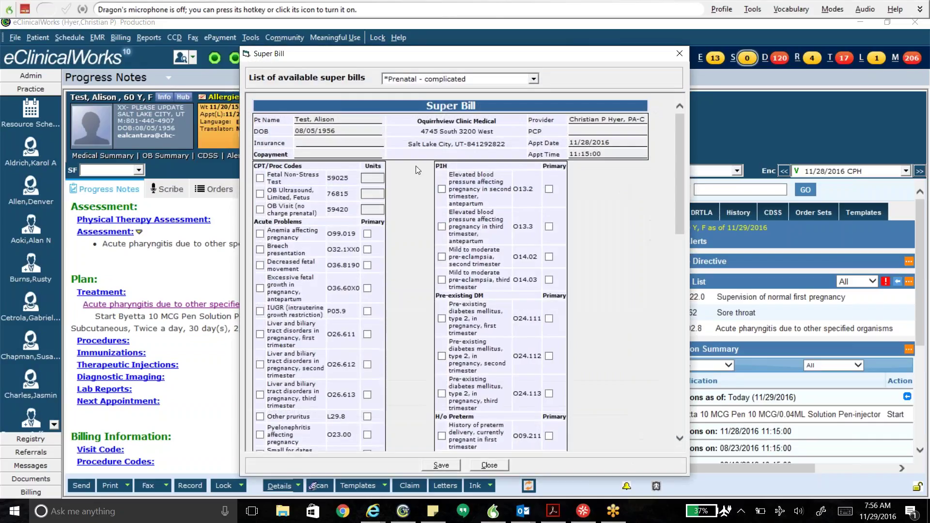
left_click(260, 210)
left_click(260, 234)
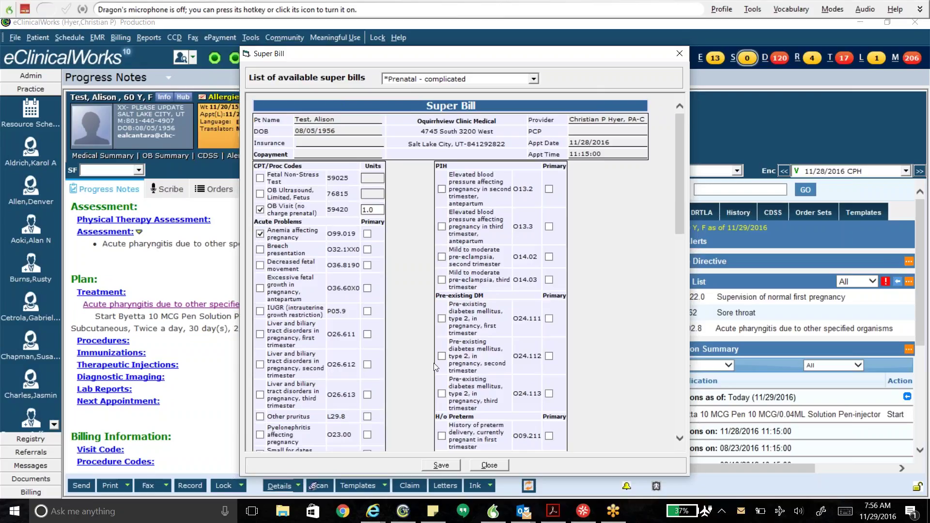
left_click(447, 467)
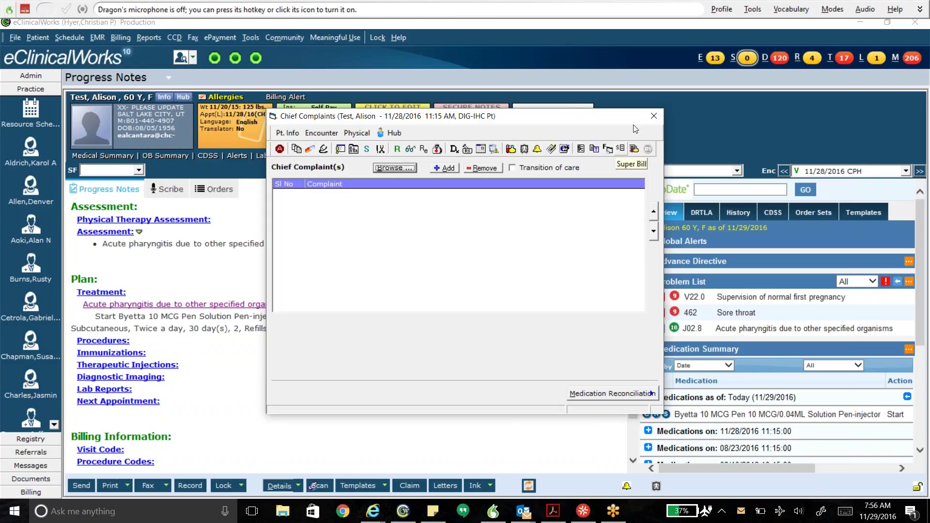
left_click(654, 117)
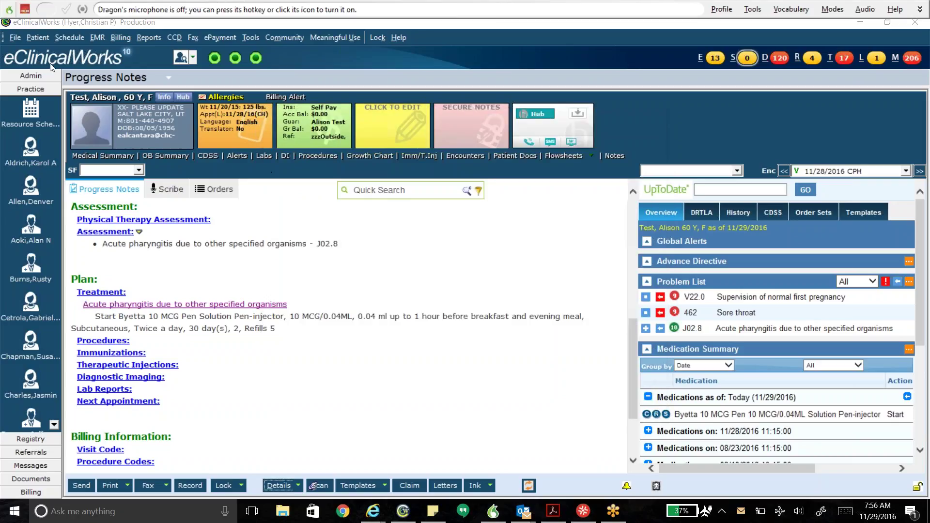
Step: Check the Default Superbill option in My Settings, keep *Prenatal - complicated, and accept the settings
left_click(15, 38)
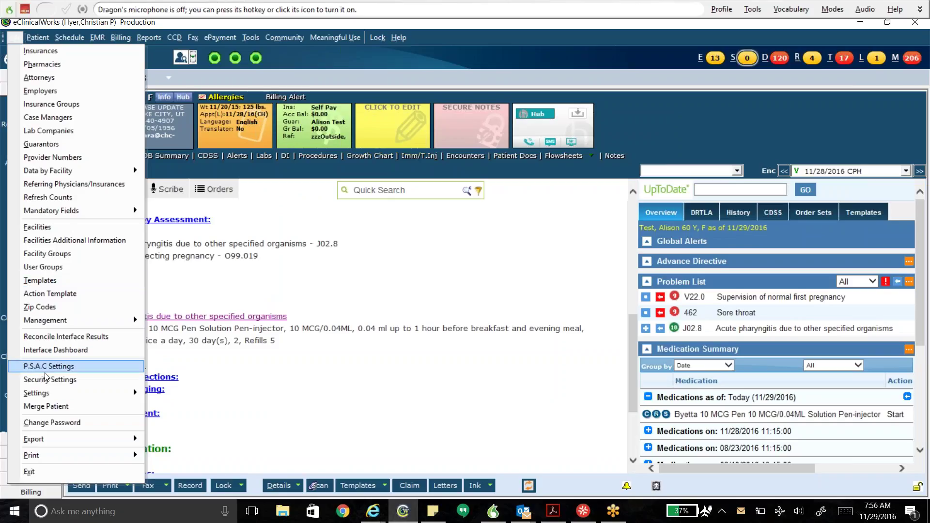
mouse_move(137, 394)
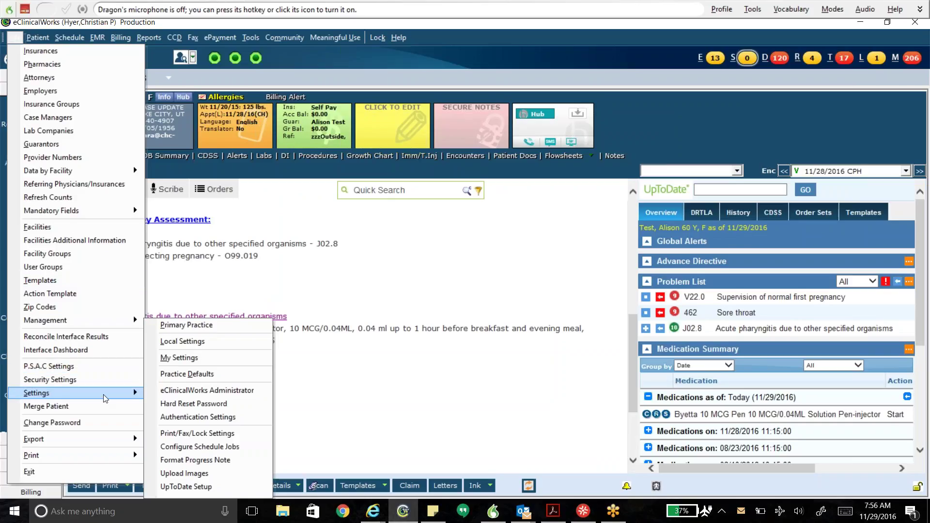
left_click(184, 362)
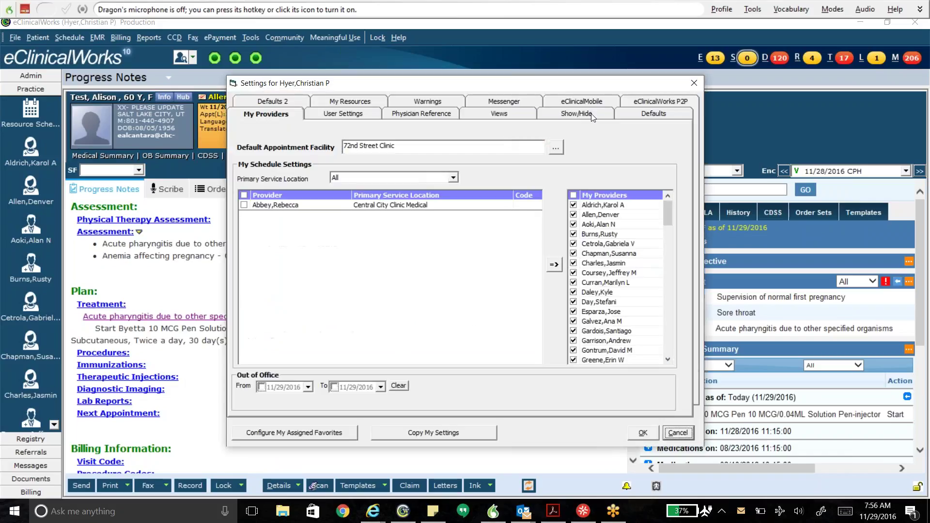
left_click(626, 115)
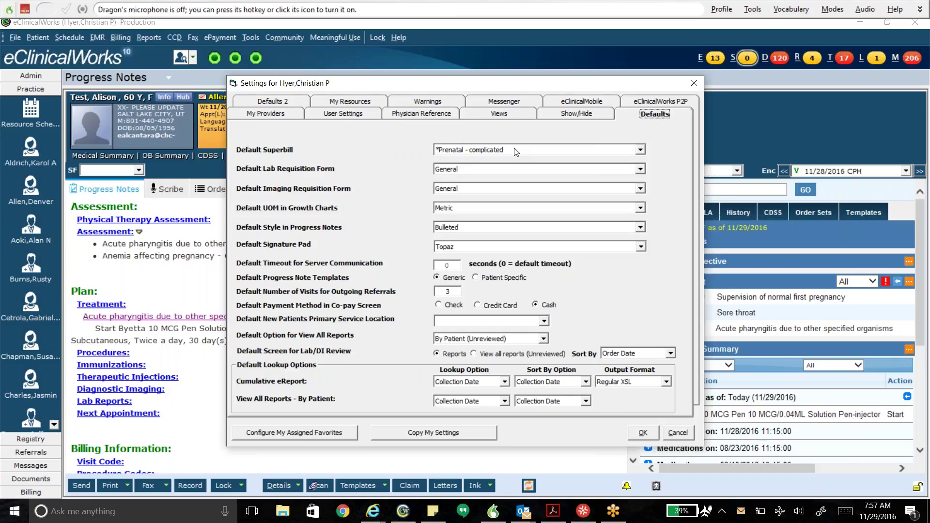
left_click(648, 434)
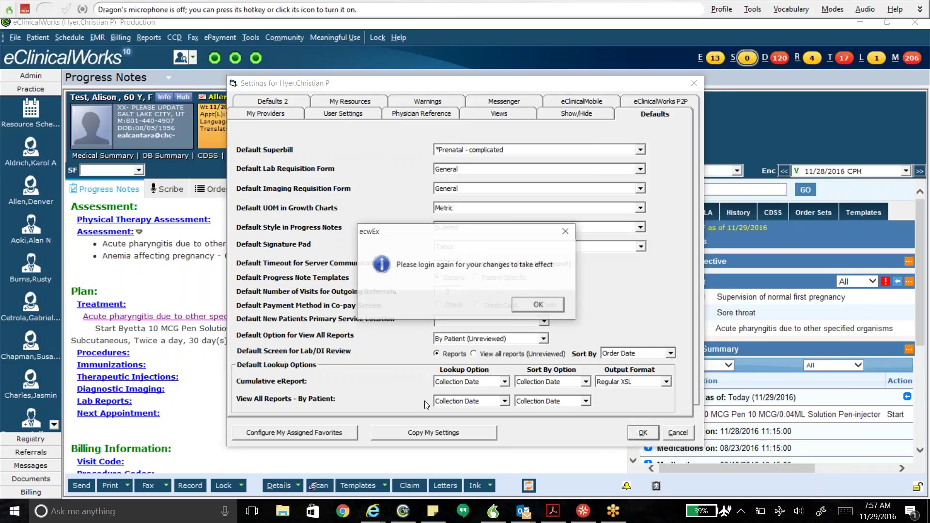
left_click(544, 304)
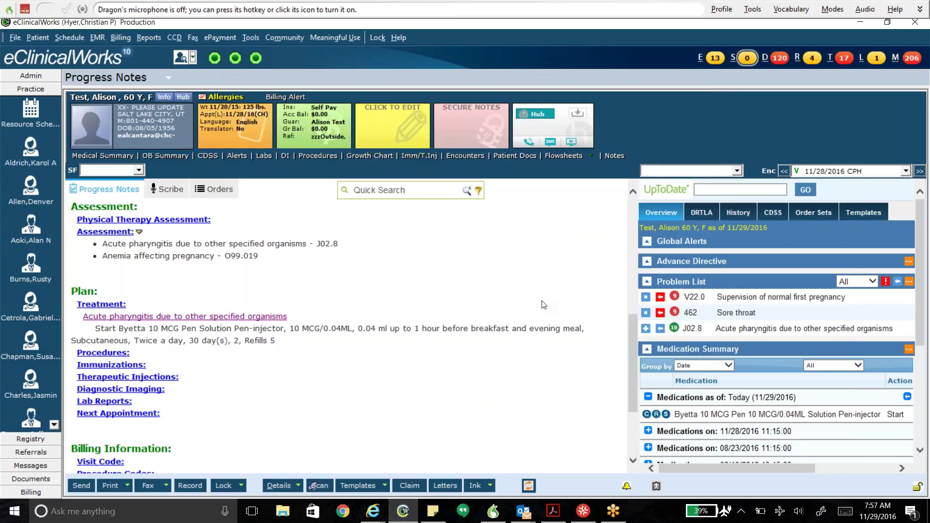
Step: Reopen the visit's Super Bill, check the ticked OB visit and anemia codes, and save the bill again
left_click(279, 485)
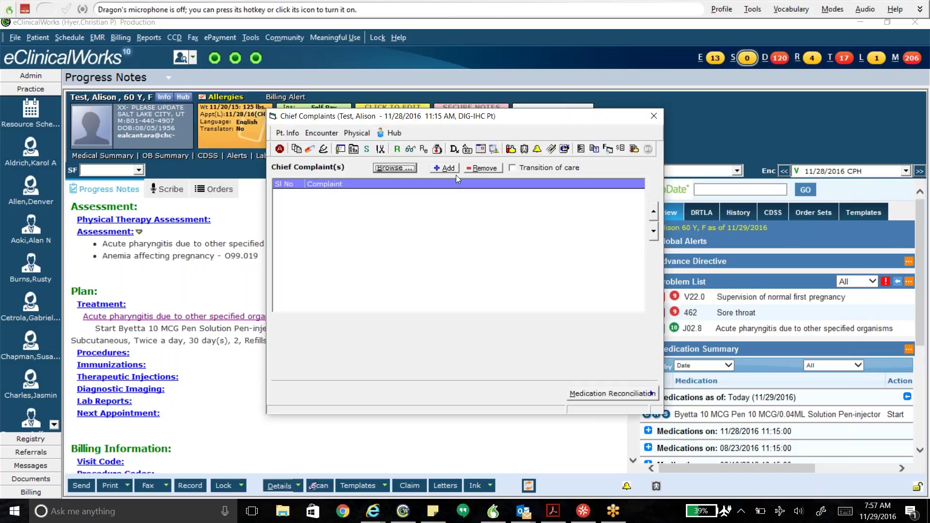
left_click(618, 152)
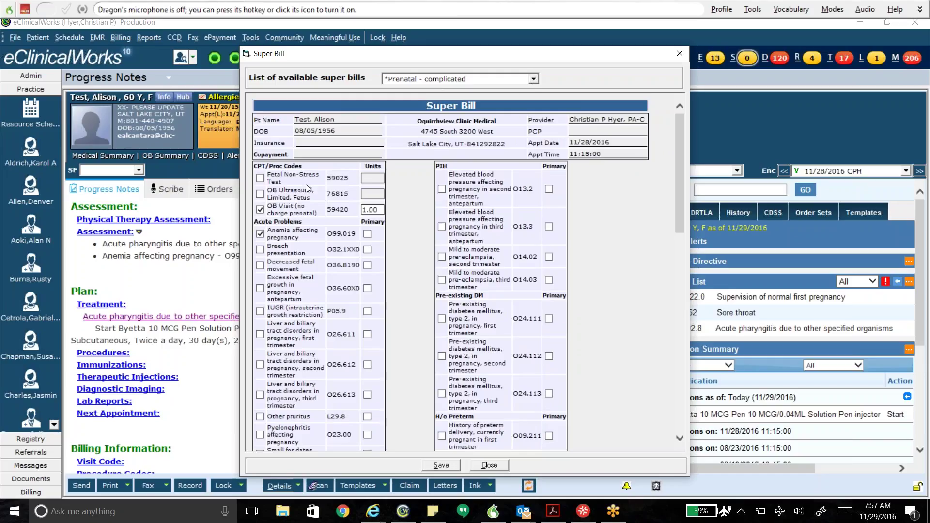
left_click(438, 466)
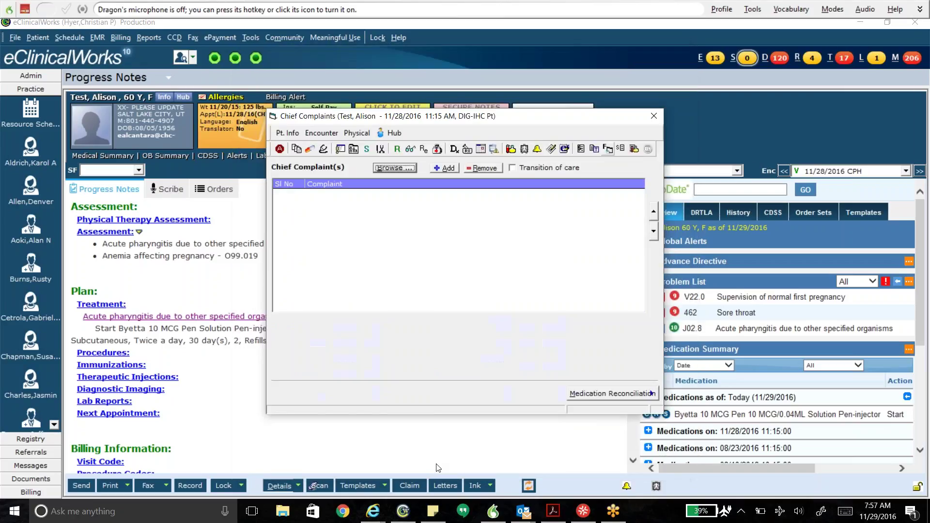
Step: Open the order sets from the visit's Treatment and load the practice order set *CHC Prenatal
left_click(467, 148)
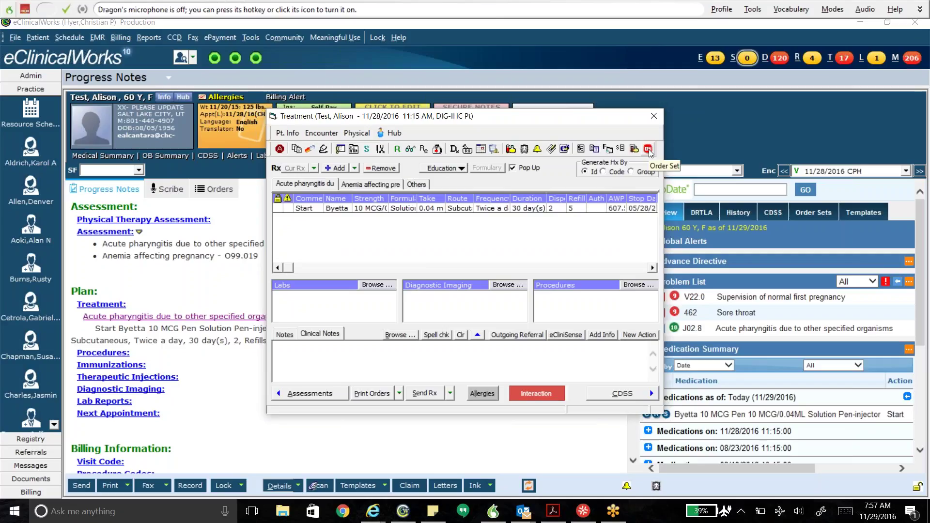
left_click(648, 149)
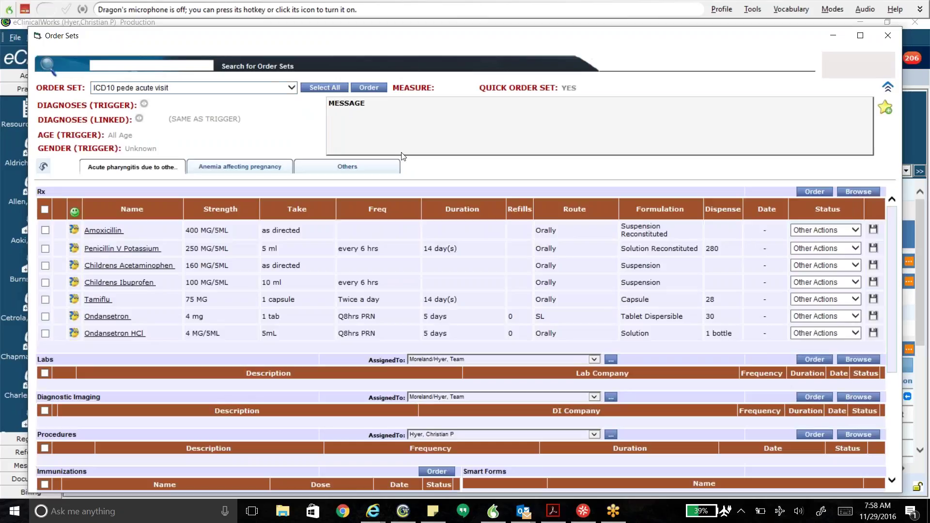
left_click(293, 90)
scroll(263, 100, "down", 2)
scroll(262, 100, "down", 5)
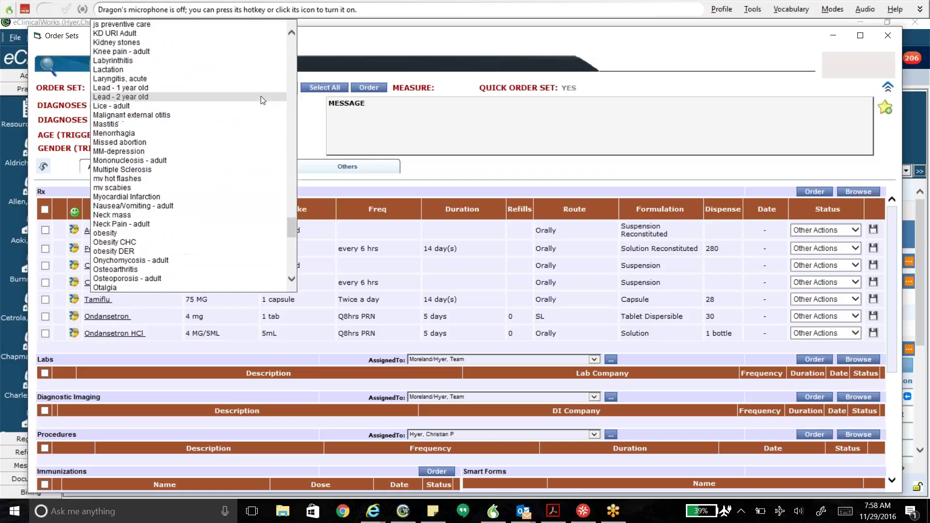
scroll(262, 100, "up", 20)
scroll(261, 96, "up", 15)
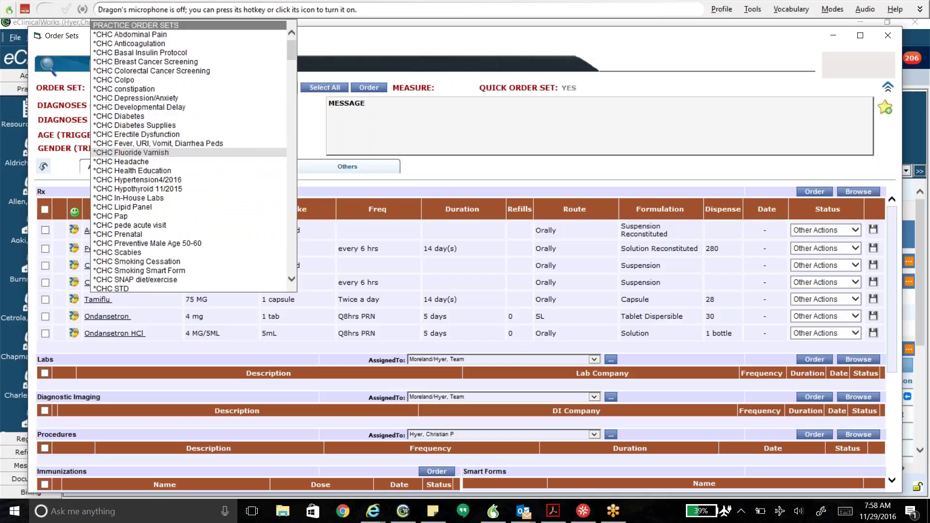
left_click(165, 233)
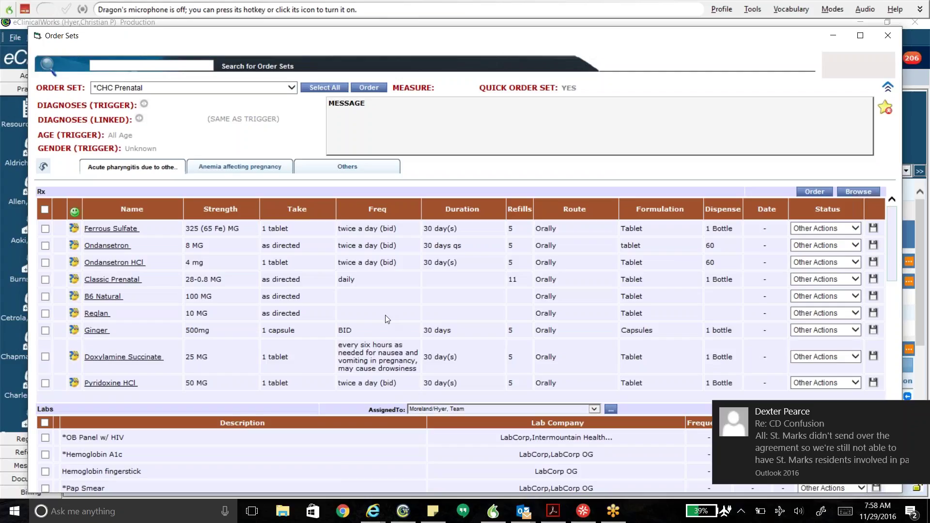
Step: Tick Ferrous Sulfate 325 (65 Fe) MG in the *CHC Prenatal order set, clear it again and close the window without ordering
left_click(45, 229)
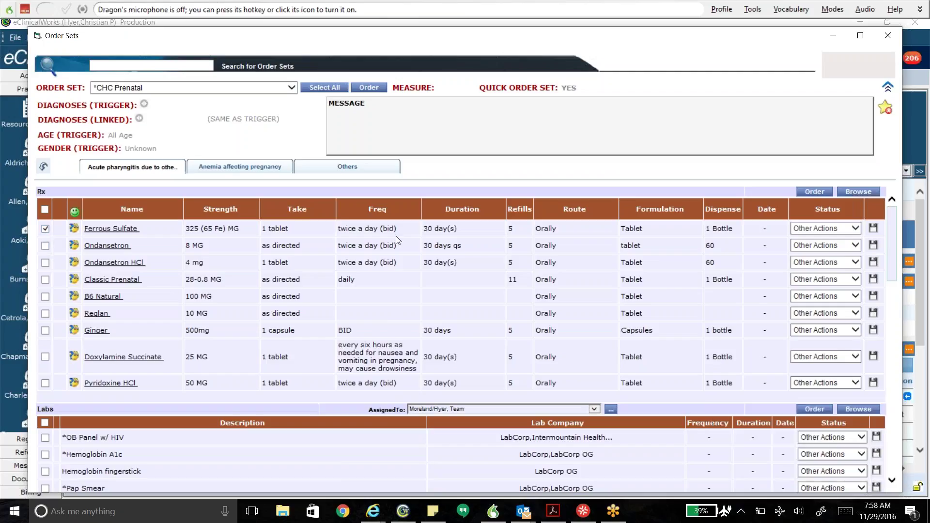
left_click(913, 48)
left_click(848, 170)
left_click(45, 229)
left_click(889, 35)
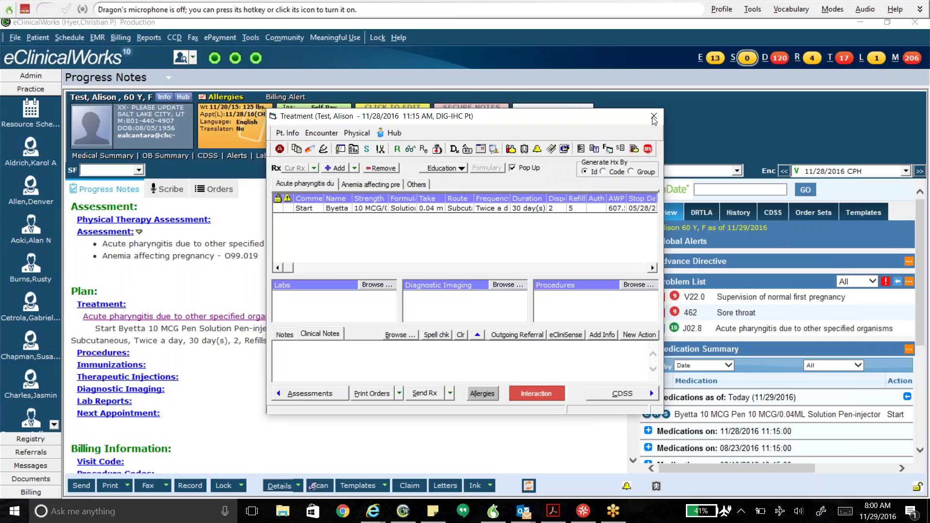
left_click(613, 516)
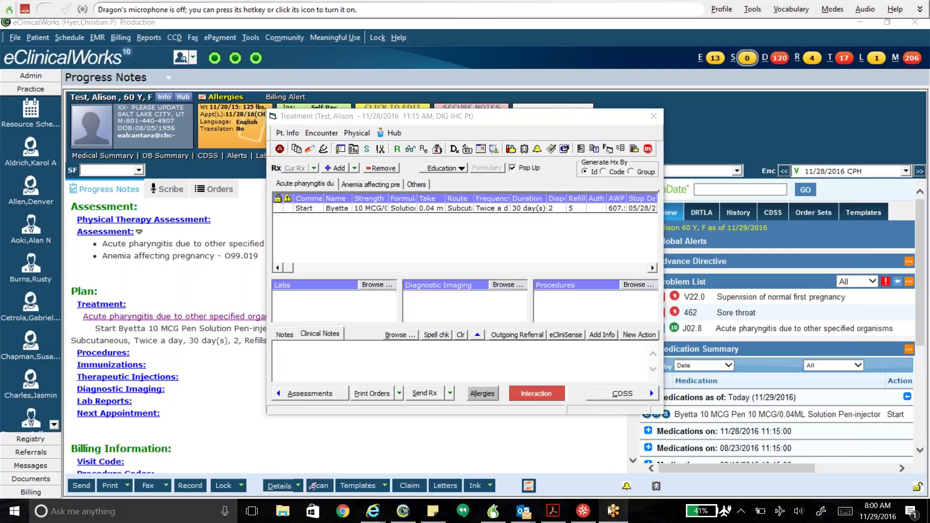
mouse_move(613, 511)
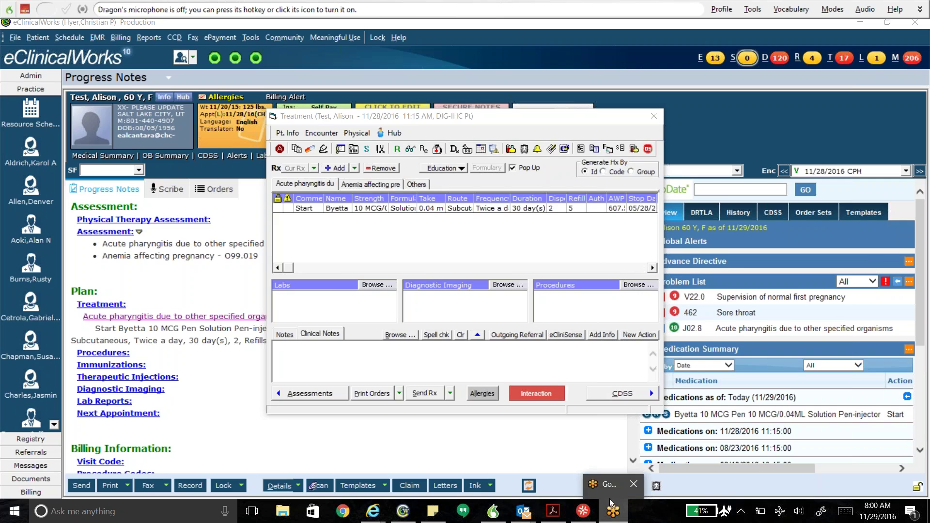